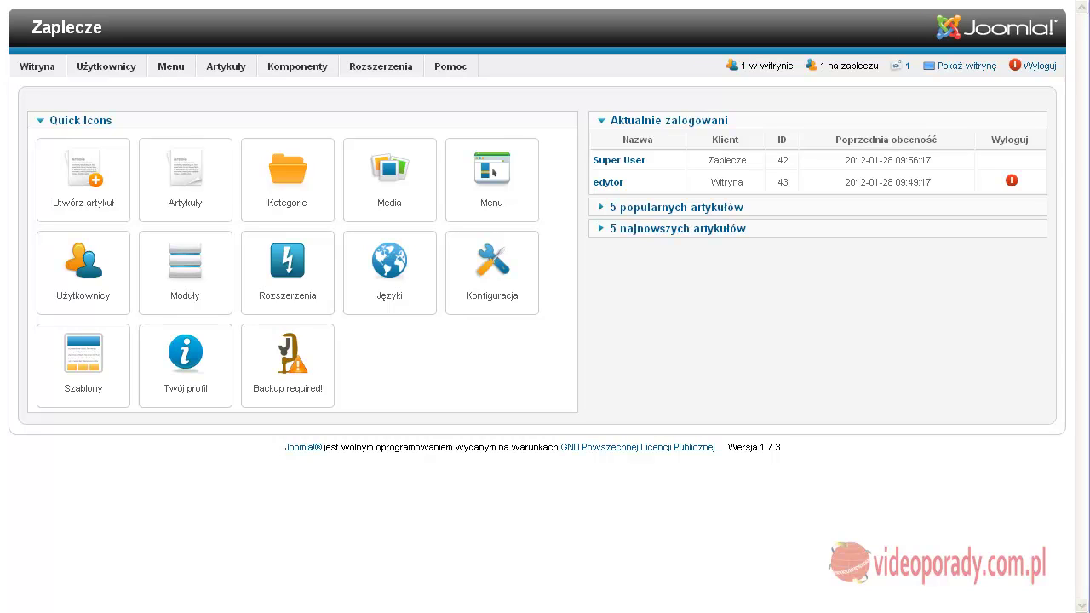
Create user group 'wprowadzacze' with Editor as parent, saving and starting a new group
mouse_move(126, 68)
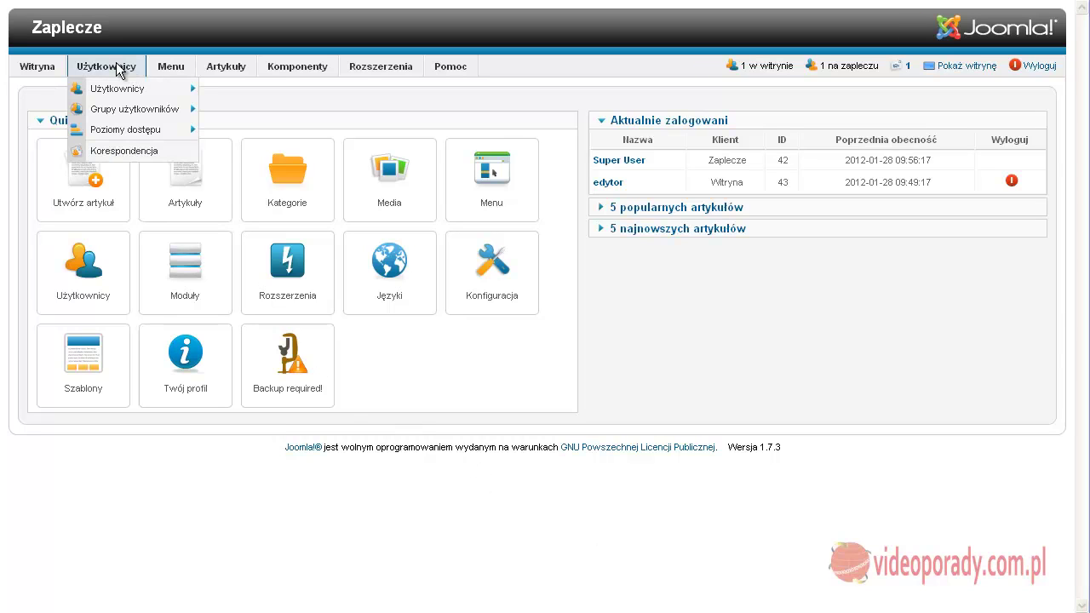
mouse_move(118, 100)
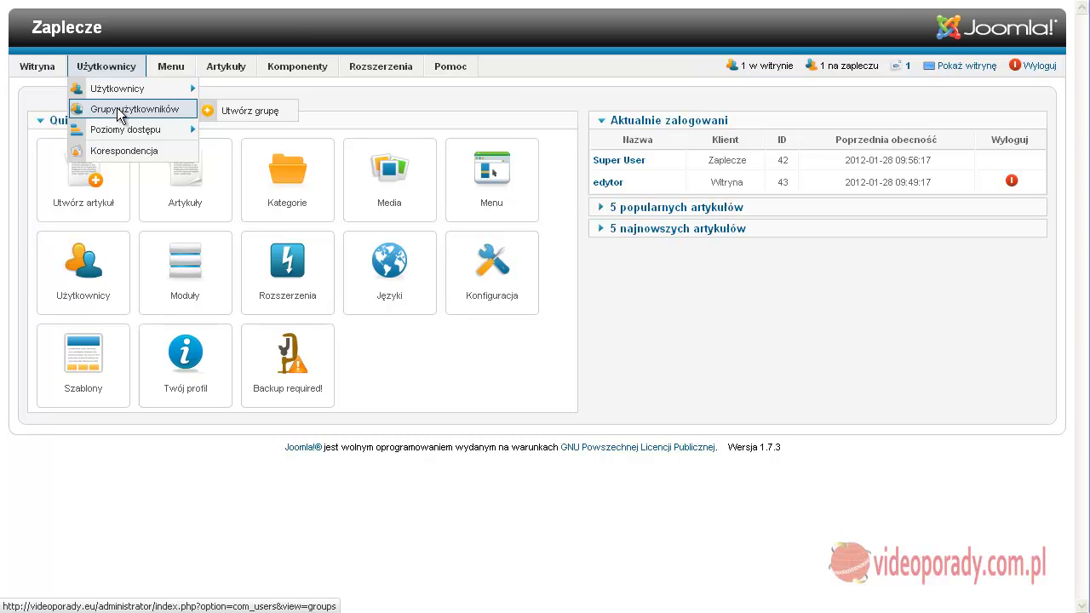
left_click(244, 107)
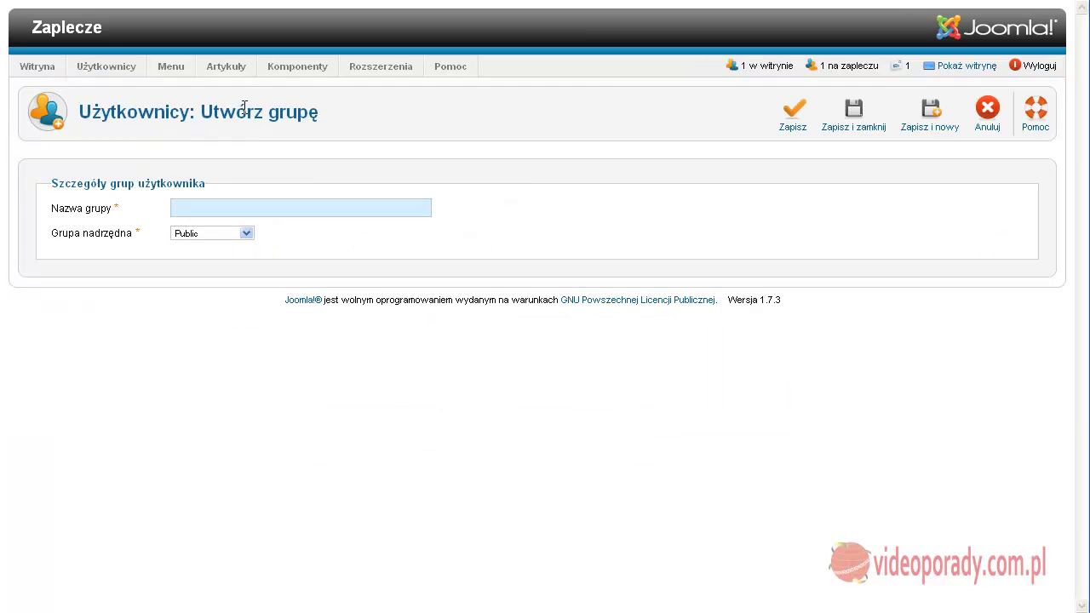
left_click(198, 213)
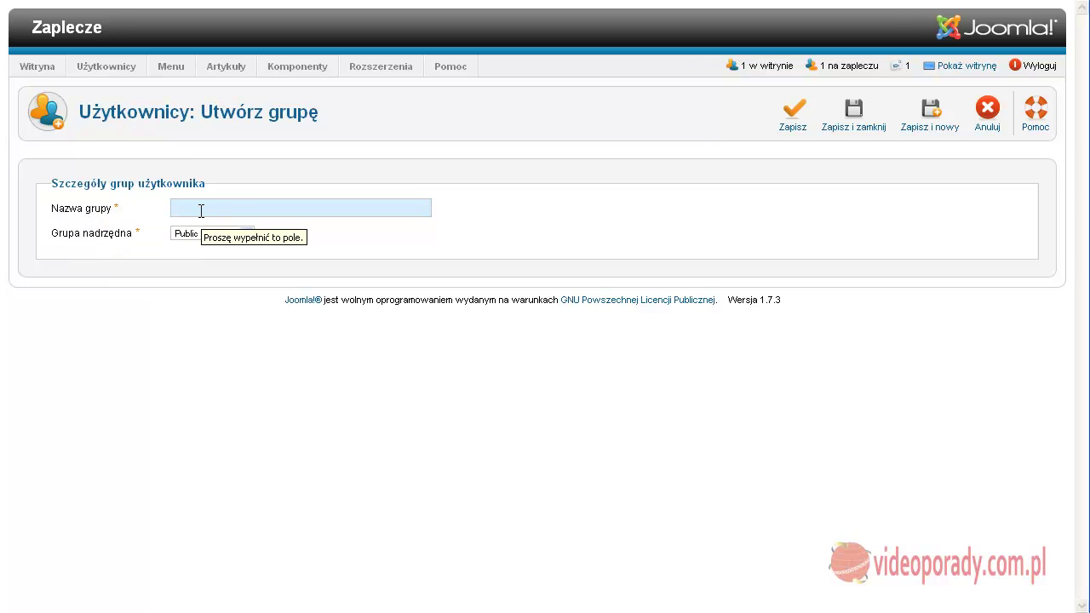
type("wpr")
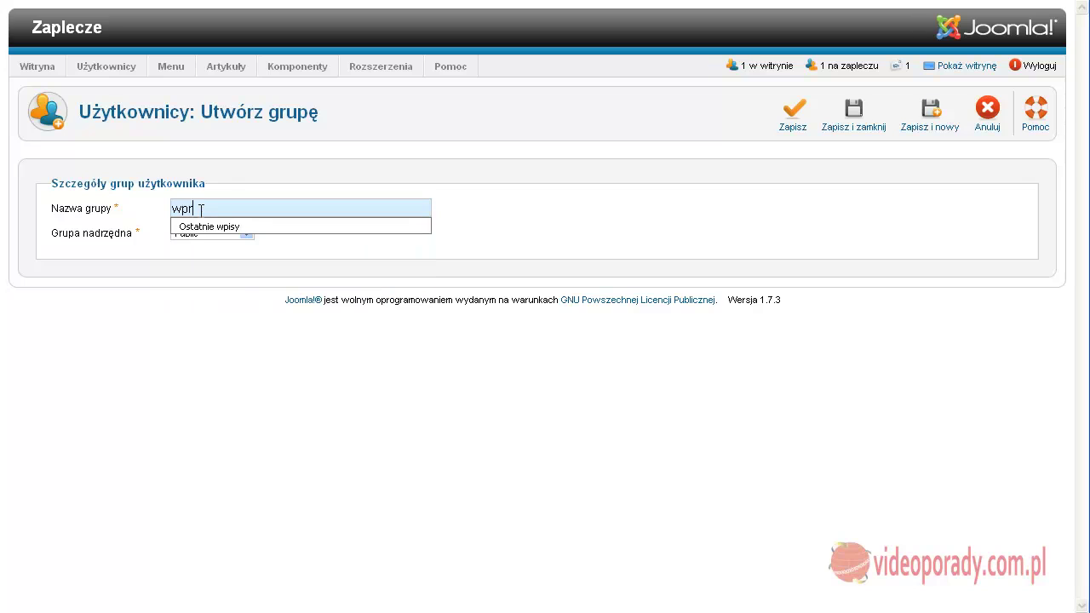
type("owadzacze")
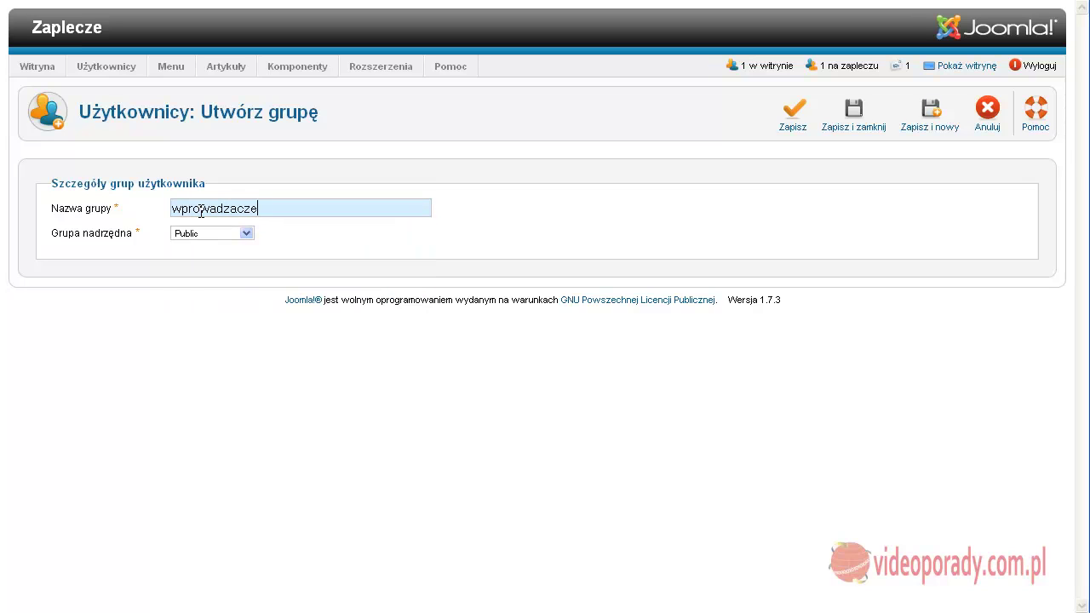
left_click(244, 235)
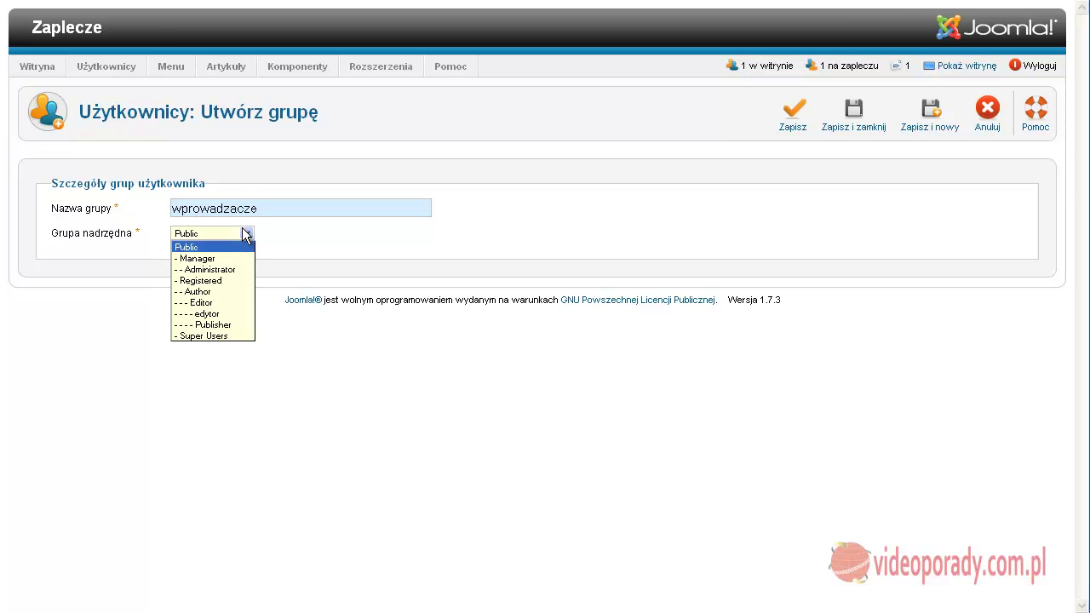
left_click(226, 302)
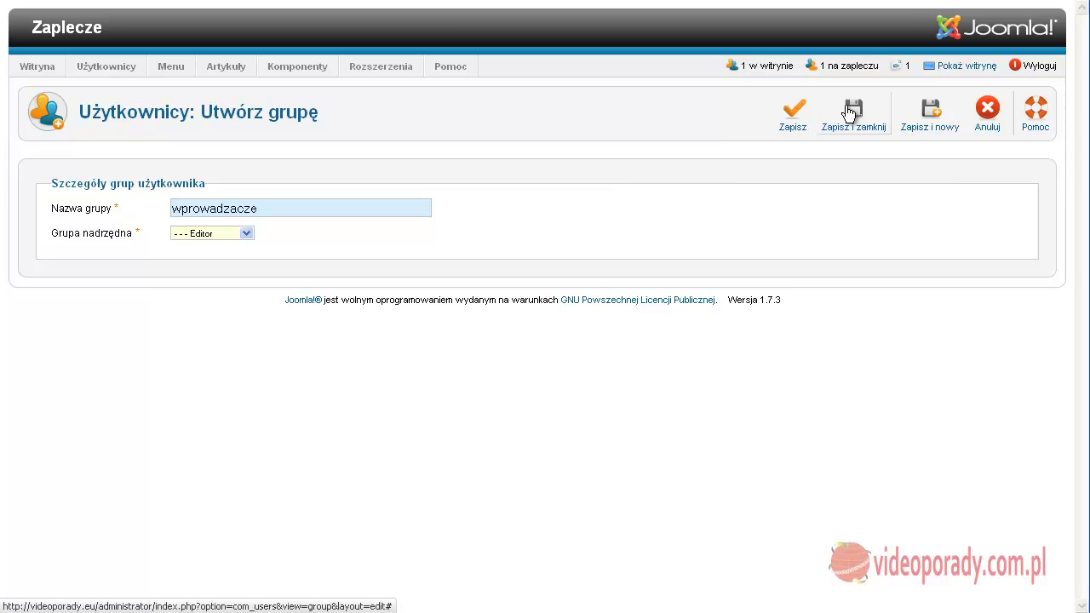
left_click(930, 110)
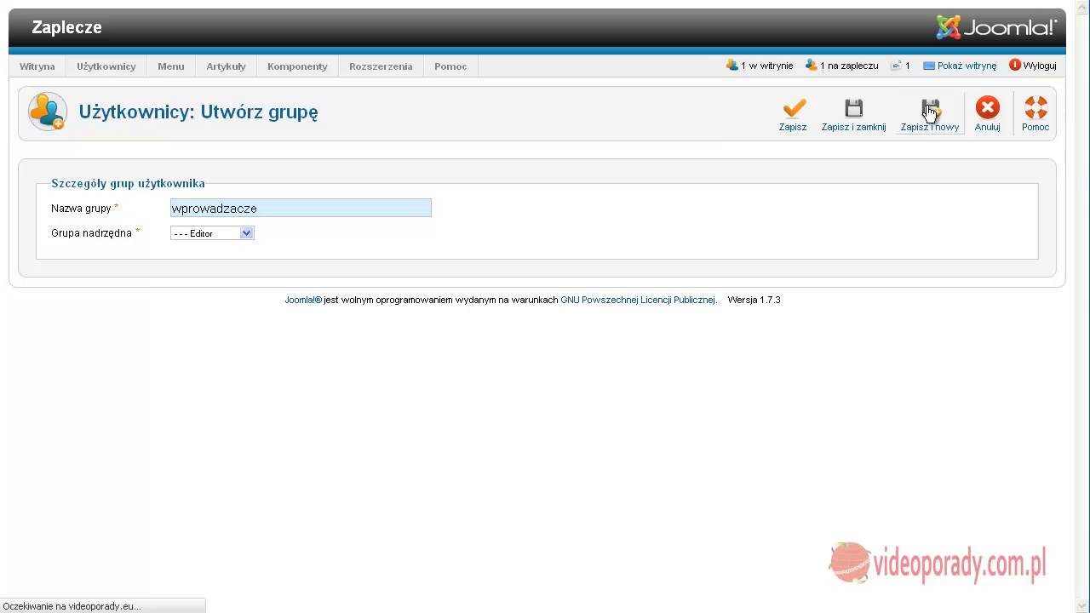
Name the next group 'Recenzenci', set its parent to Manager, and save and close
left_click(221, 257)
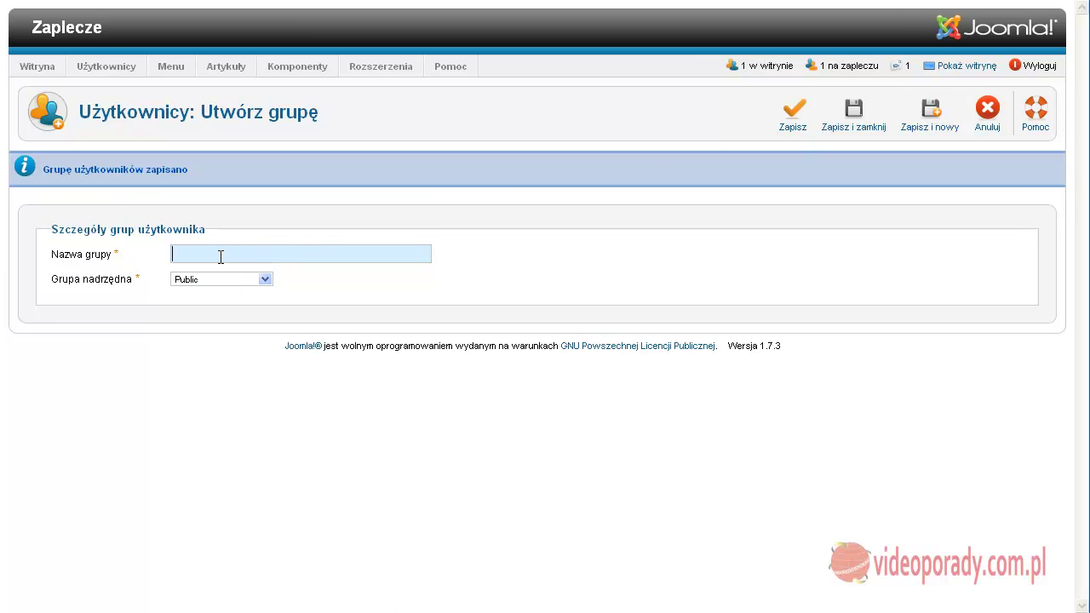
type("Recenzę")
type("nci")
left_click(265, 279)
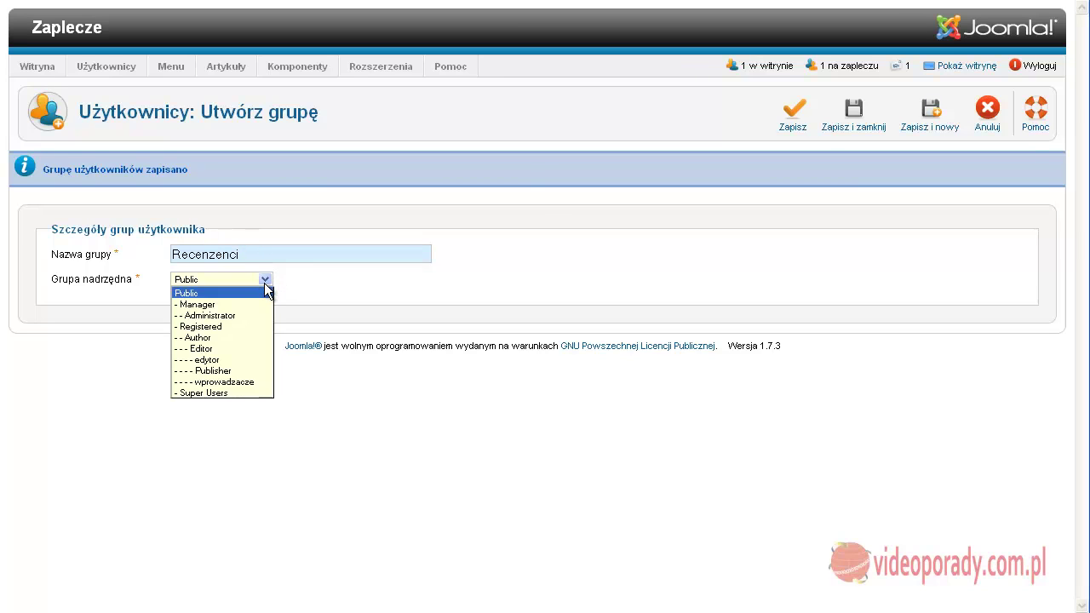
left_click(231, 306)
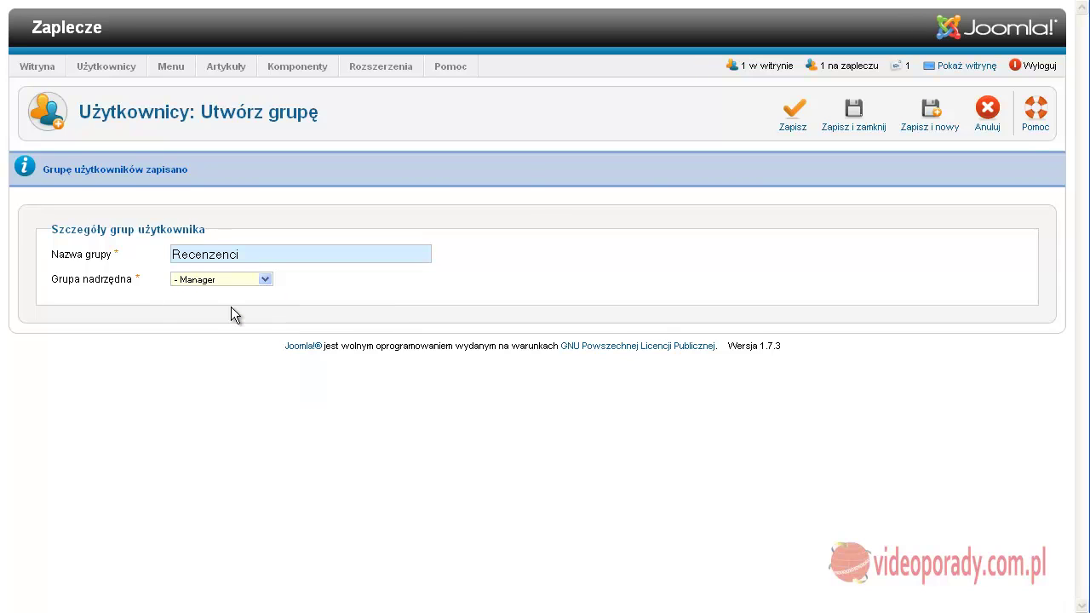
left_click(846, 111)
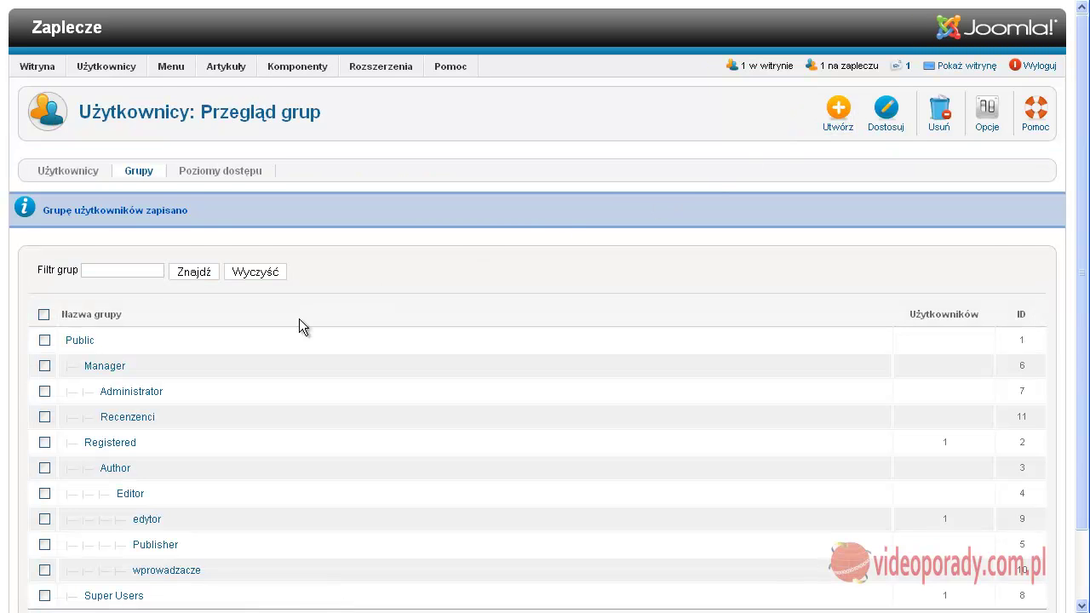
Check the new groups in the group list, then go to the access levels overview
scroll(303, 315, "down", 2)
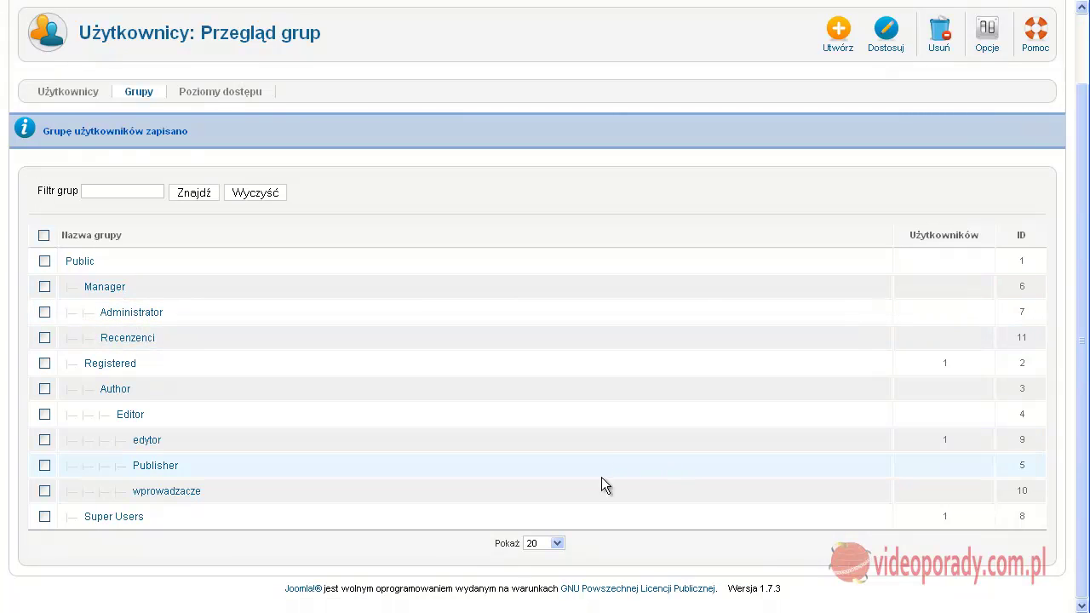
scroll(331, 537, "up", 2)
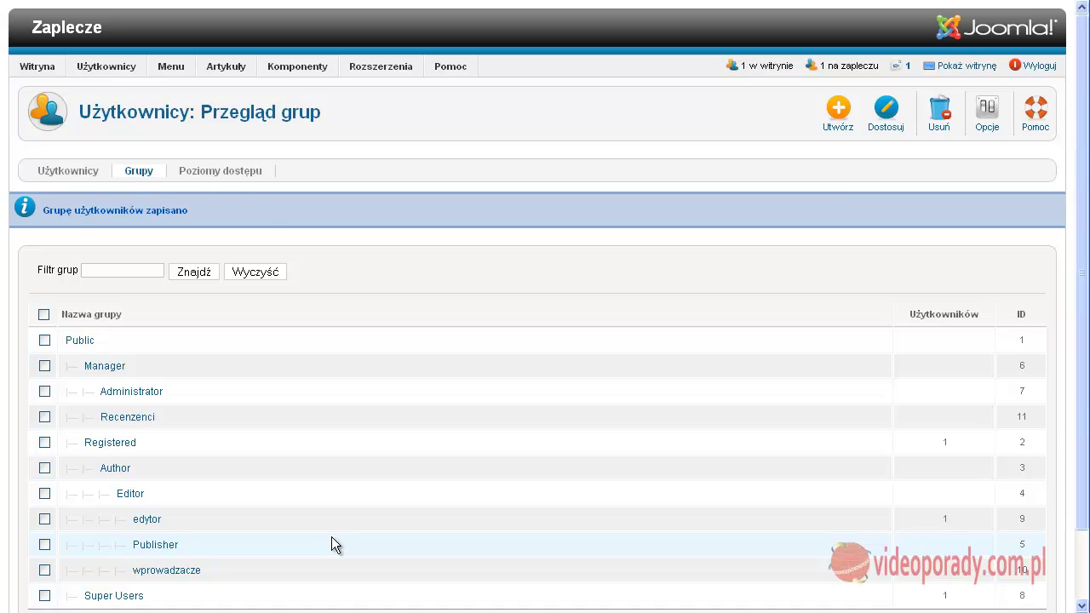
left_click(233, 174)
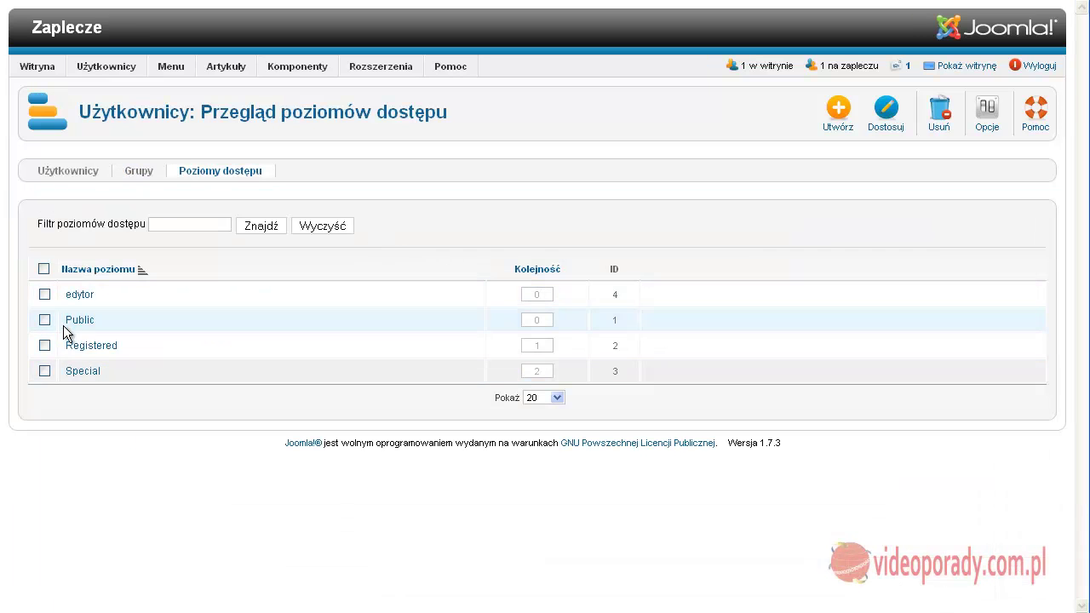
Create access level 'wprowadzacze' for Public, Registered and wprowadzacze groups and save it
left_click(843, 107)
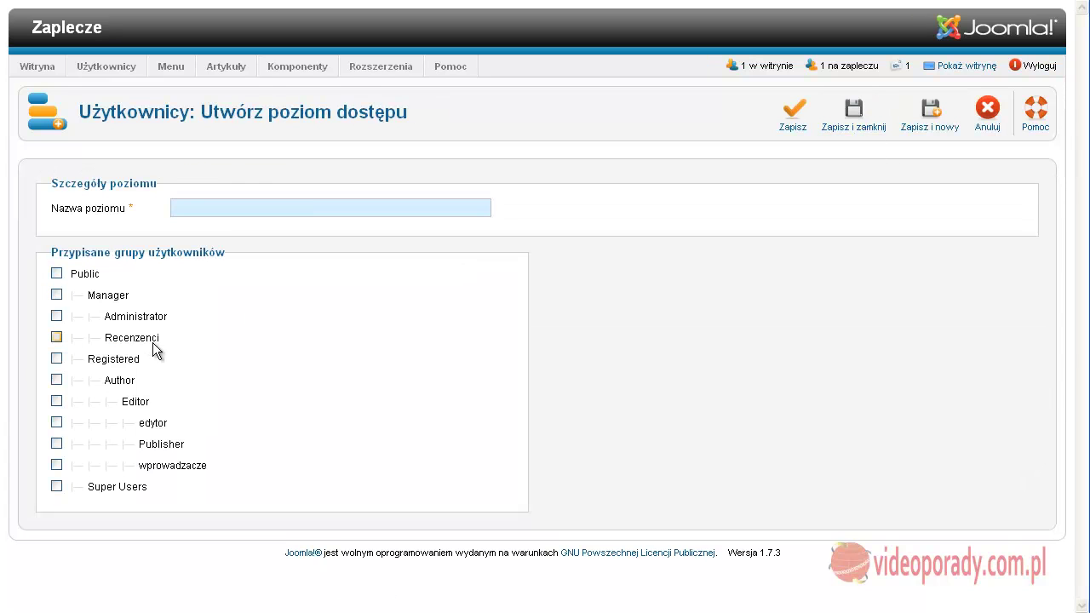
type("W")
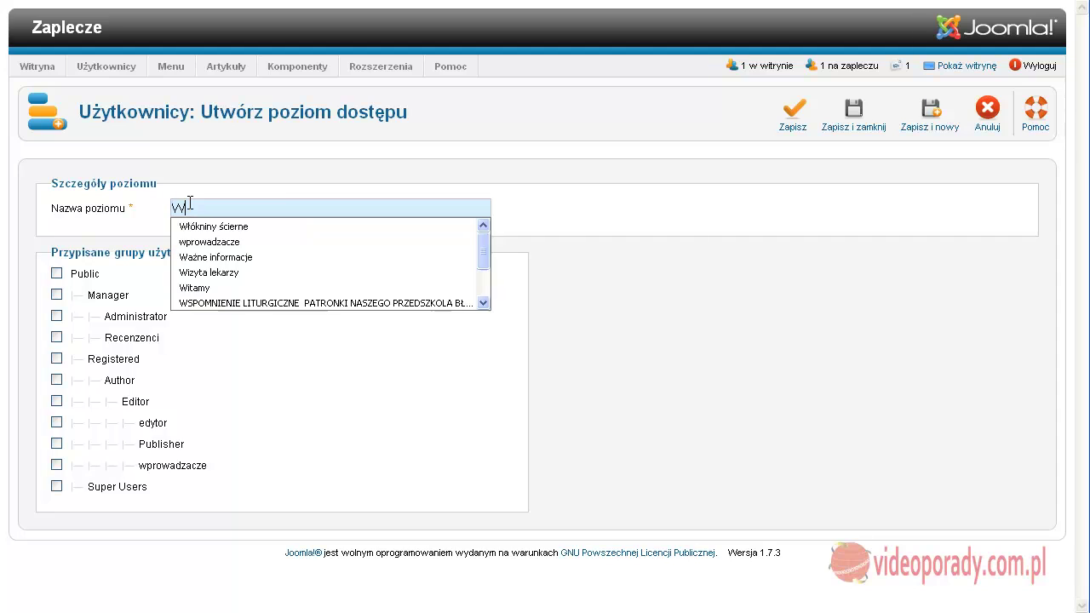
type("prowad")
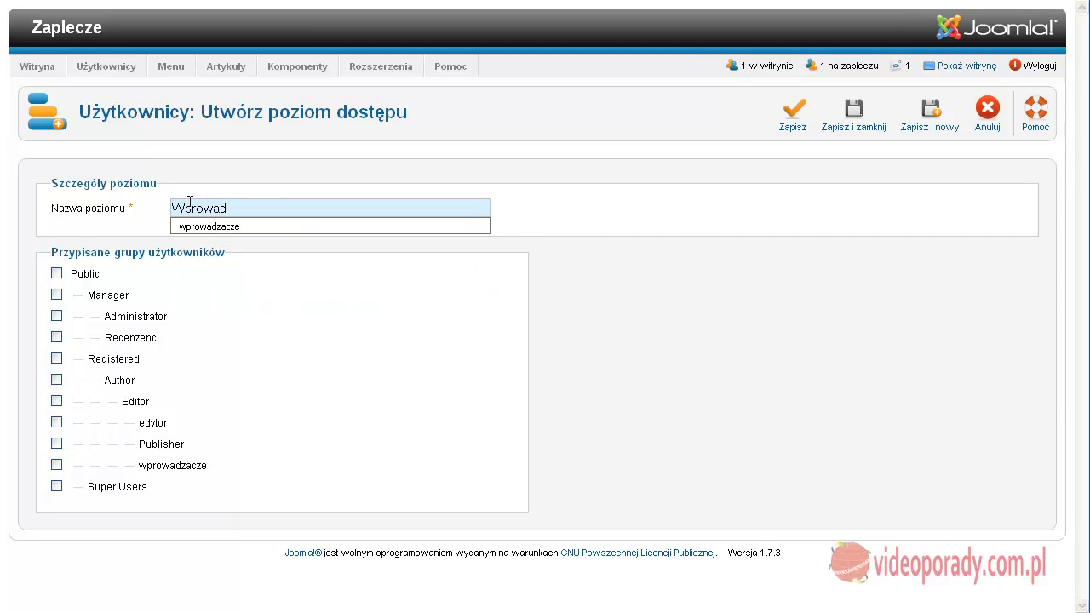
type("zacze")
left_click(223, 224)
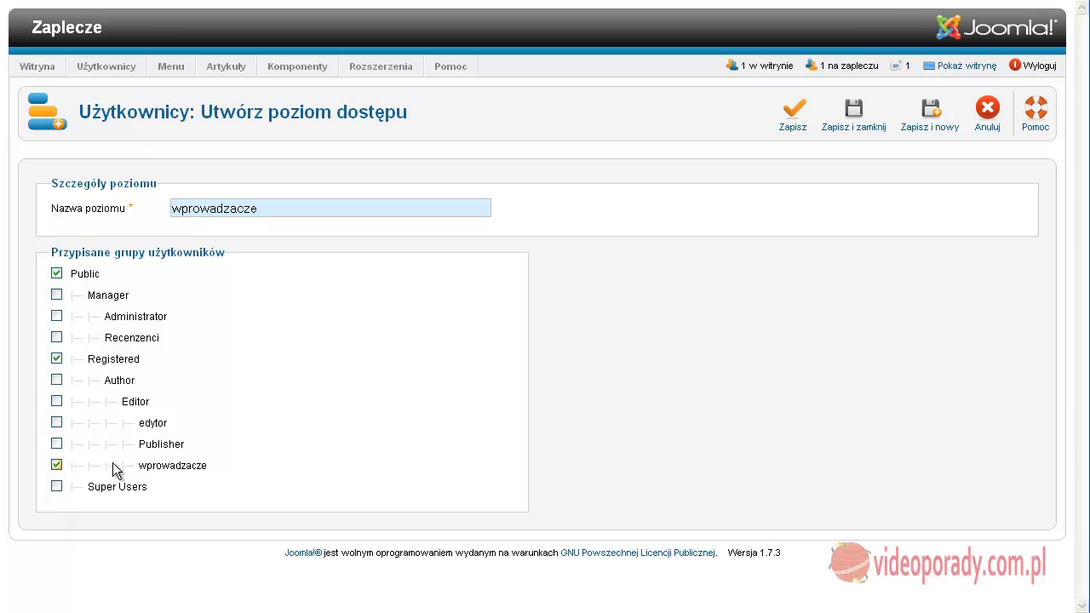
left_click(863, 114)
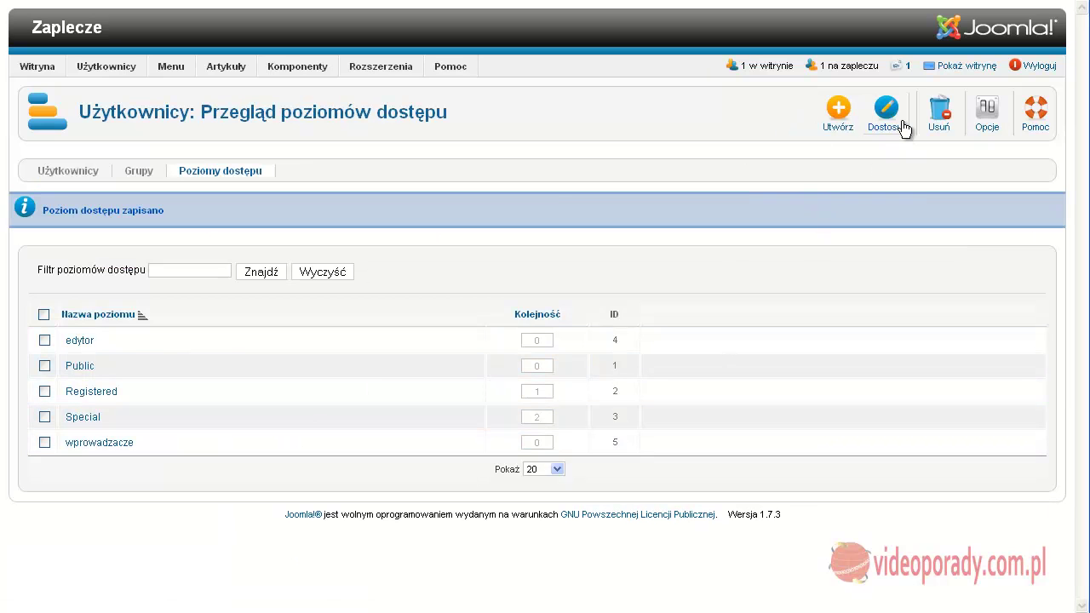
Create access level 'Recenzent' granted to Public and Registered groups, fixing the name typo, and save
left_click(838, 111)
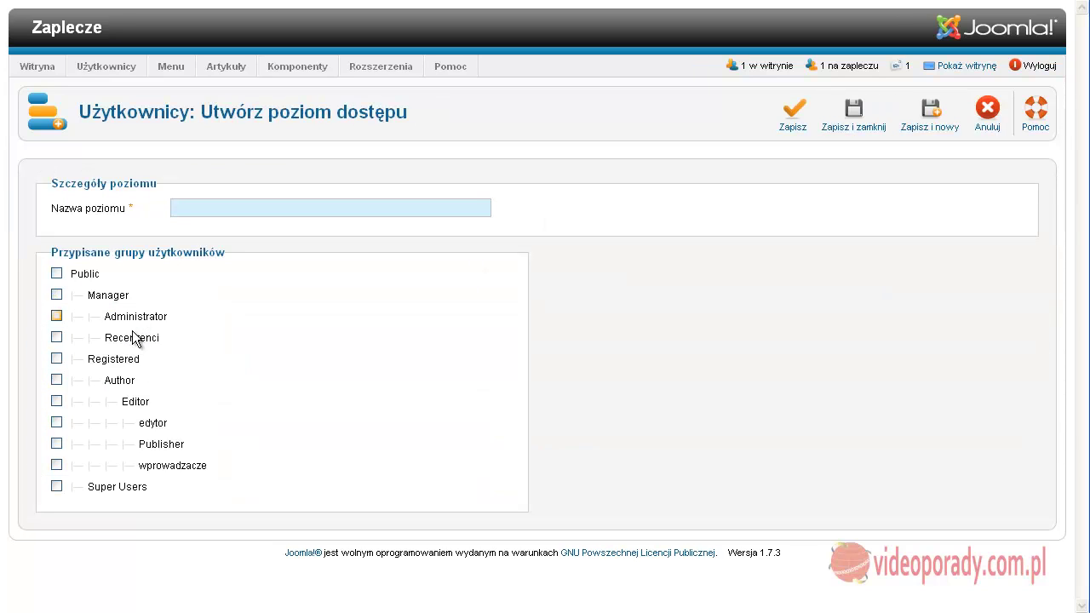
left_click(218, 208)
type("Rec4enzent")
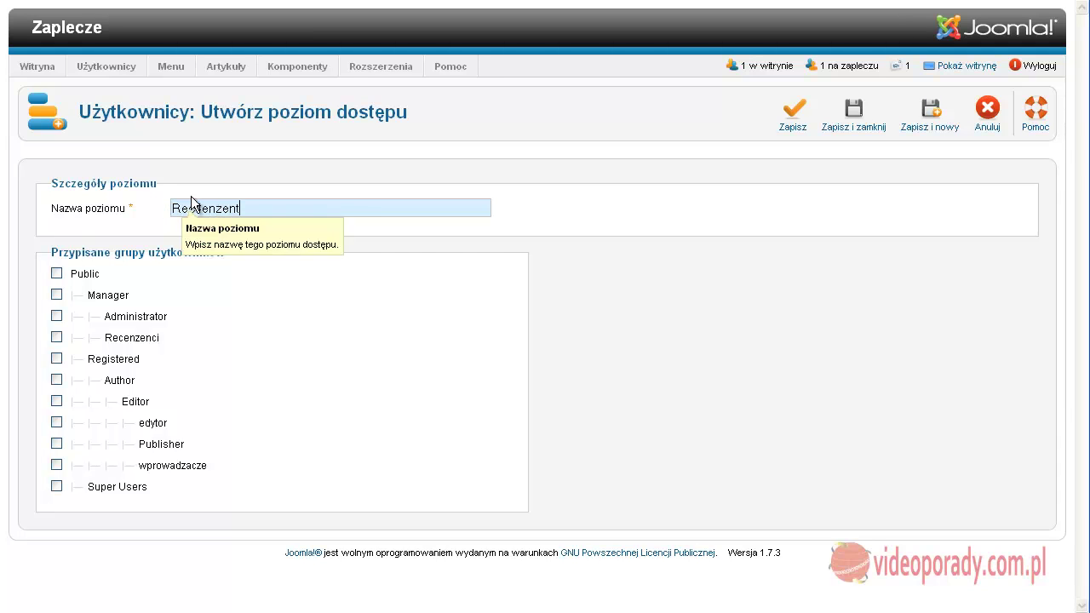
left_click(199, 206)
key("BackSpace")
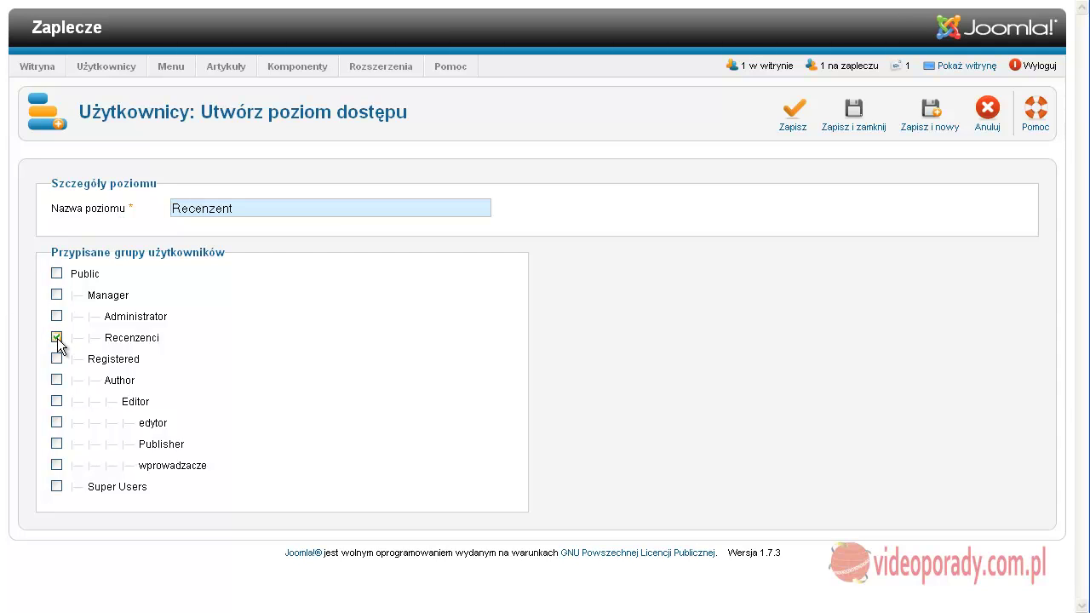
left_click(56, 273)
left_click(55, 359)
left_click(862, 114)
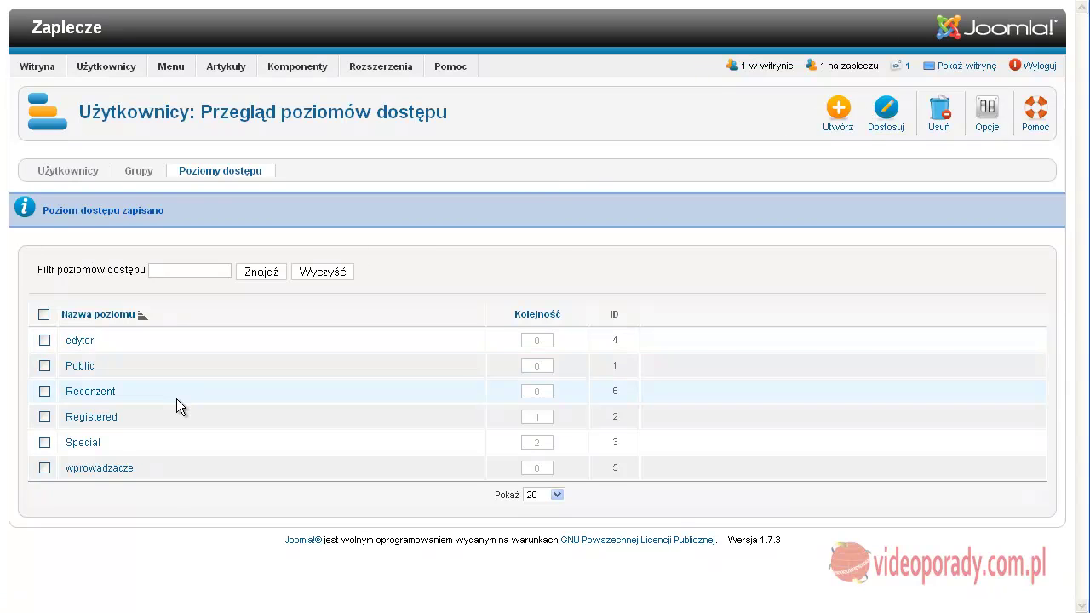
left_click(136, 174)
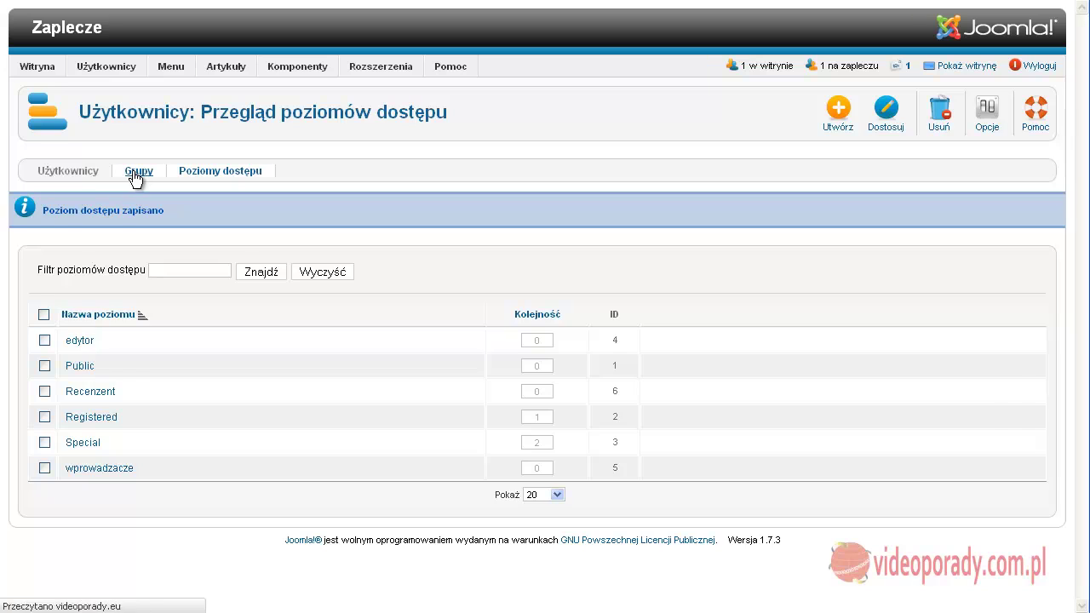
left_click(192, 176)
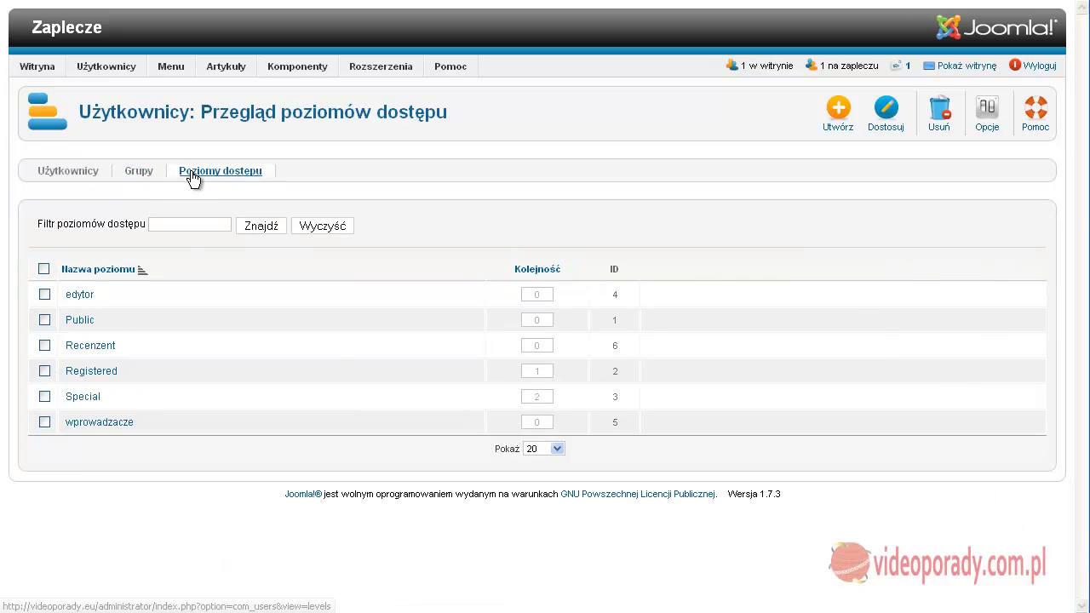
left_click(142, 175)
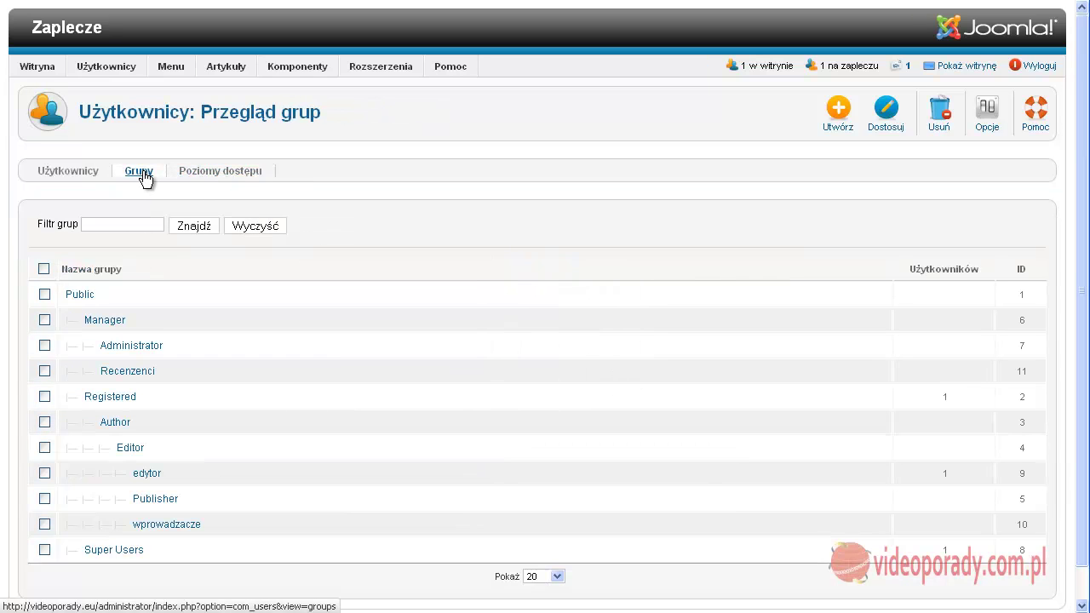
left_click(214, 179)
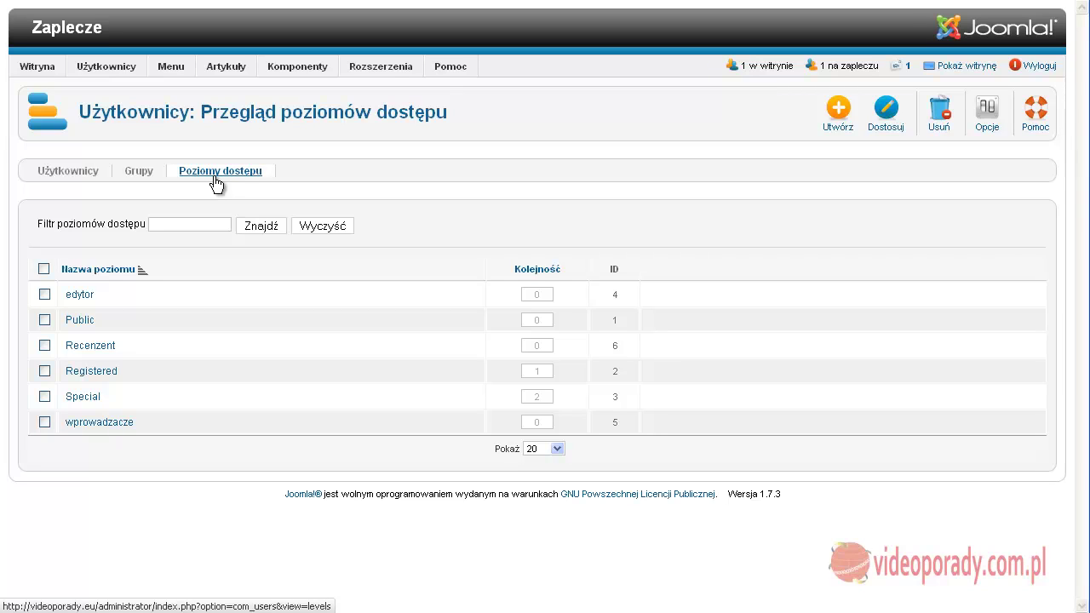
left_click(68, 174)
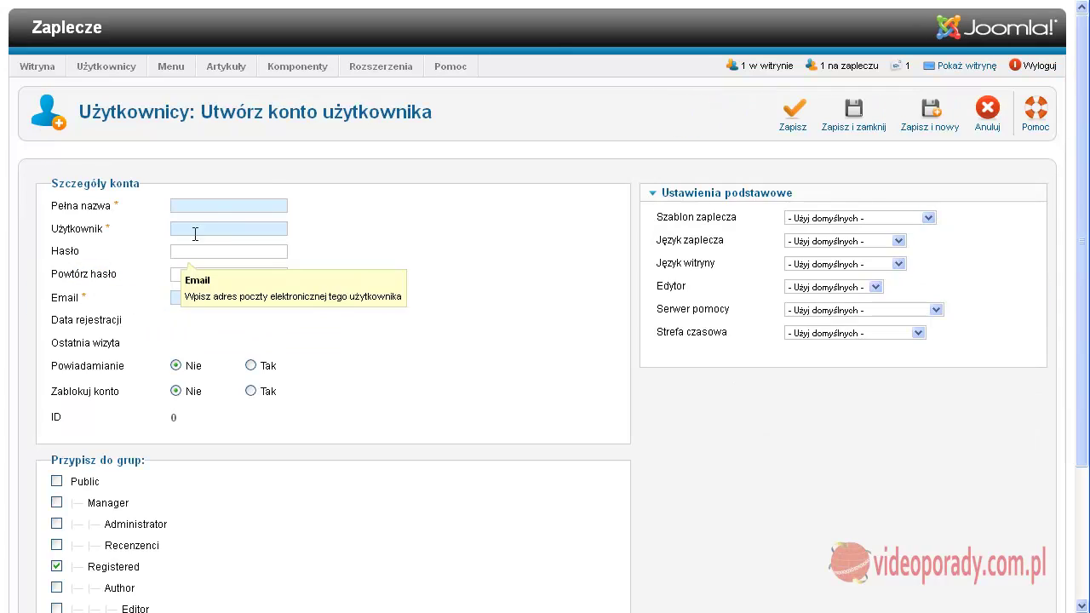
Enter full name 'wprowadzacz', login 'wprowad' and a password for the new user
left_click(207, 207)
type("wprowadza")
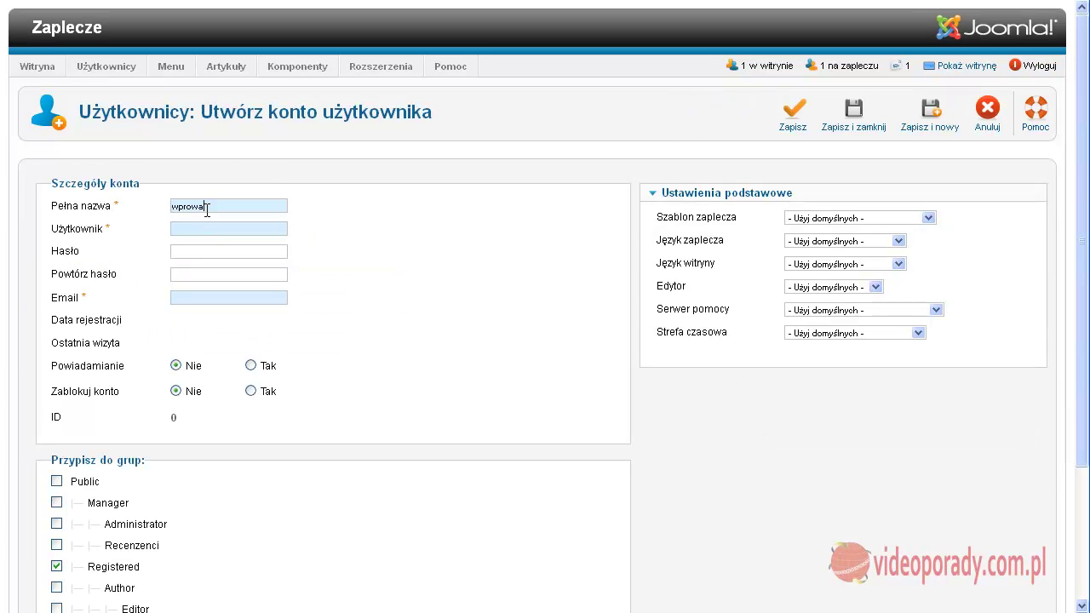
type("cz")
left_click(195, 223)
type("wprowad")
left_click(185, 249)
Add the user to the wprowadzacze and Public groups and set the editor to TinyMCE
scroll(387, 337, "down", 2)
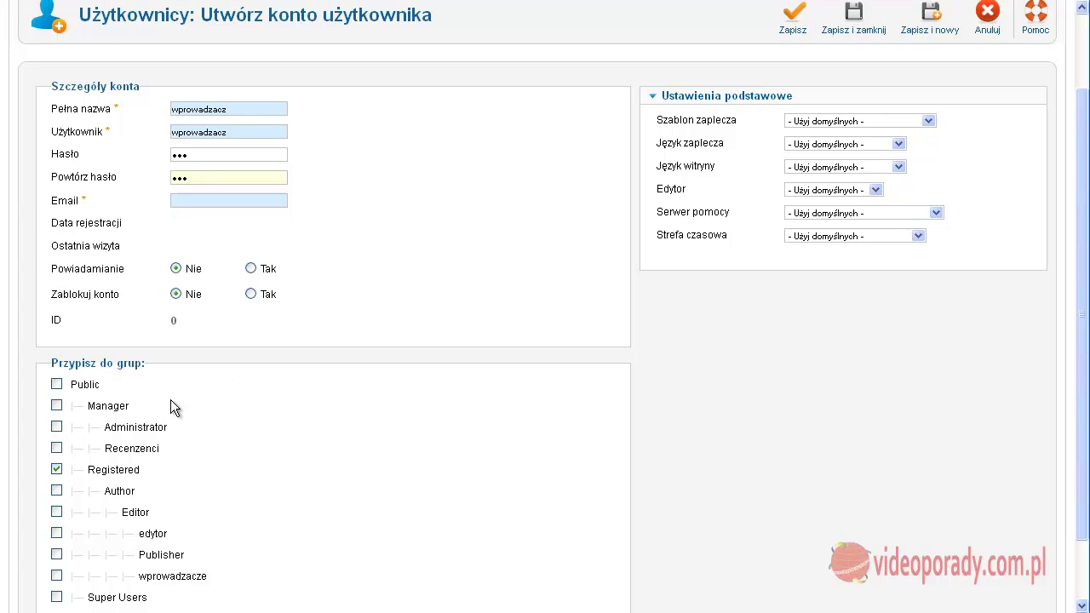
left_click(56, 576)
left_click(57, 385)
scroll(452, 455, "up", 2)
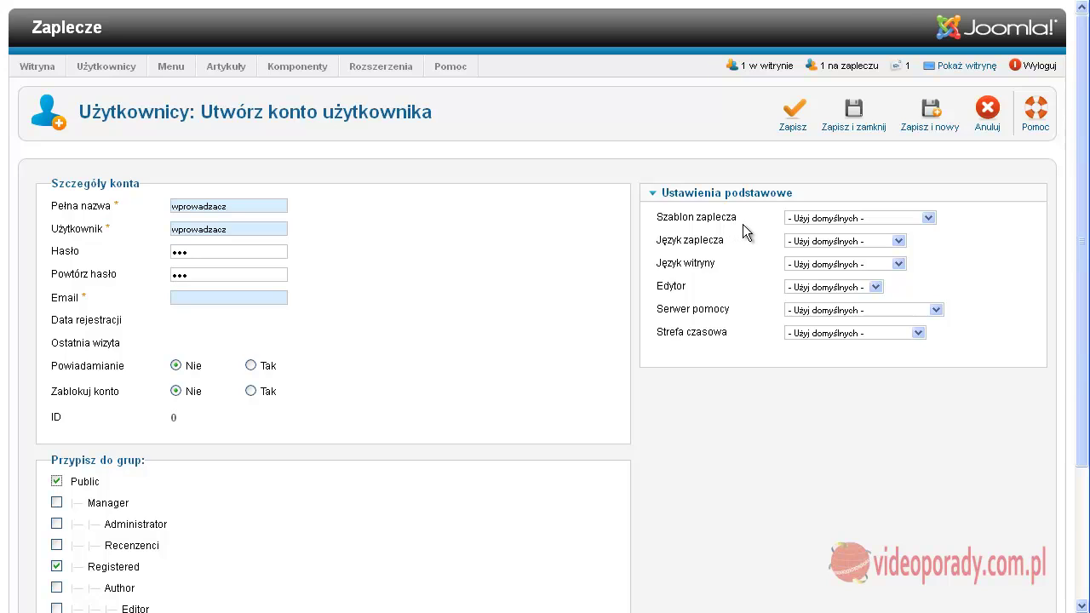
left_click(838, 288)
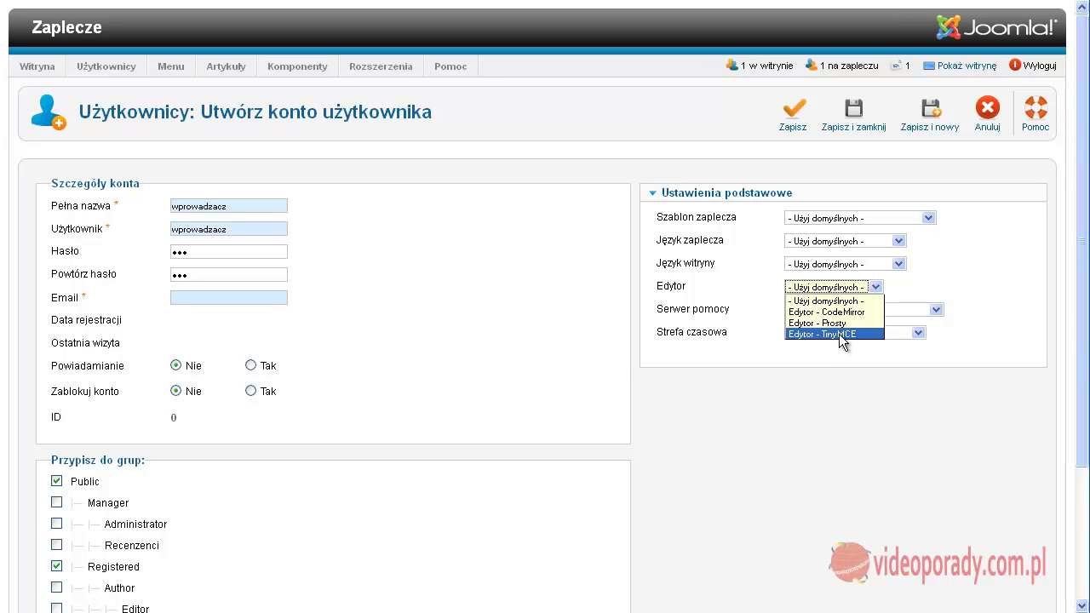
left_click(842, 335)
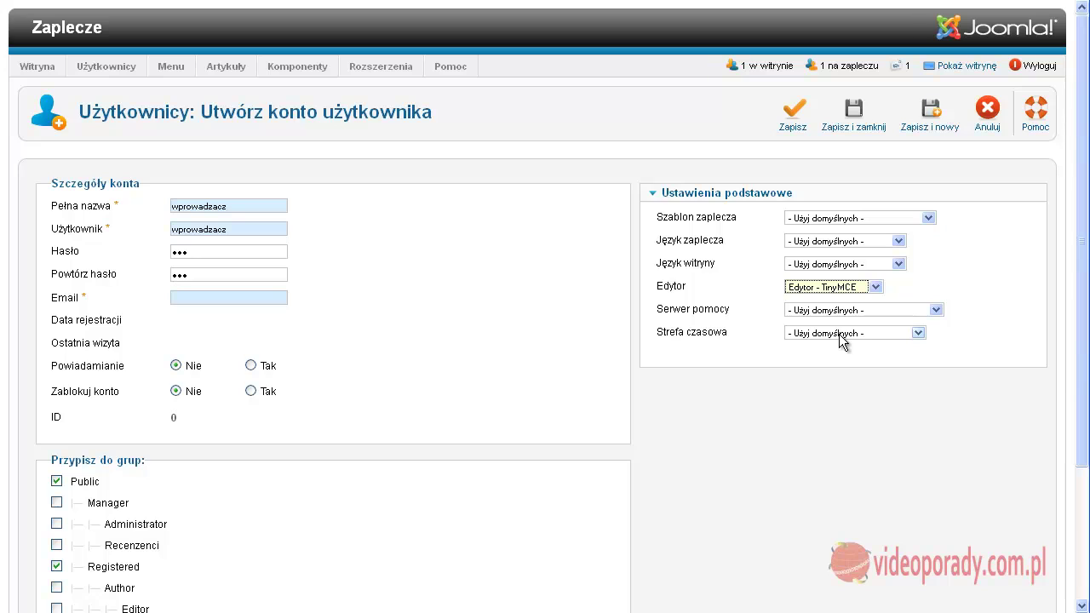
left_click(844, 242)
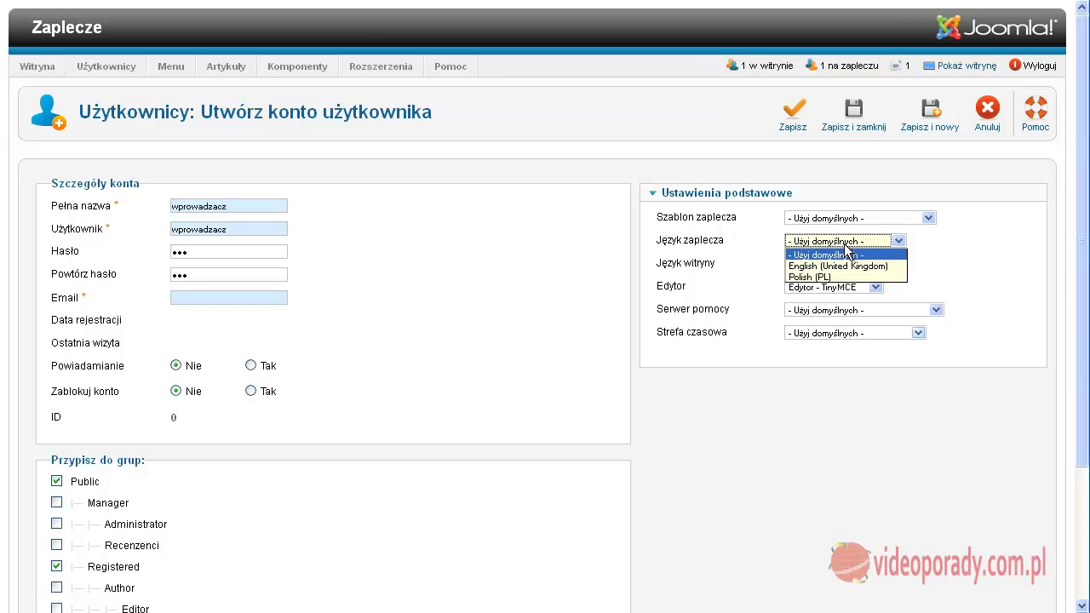
left_click(1027, 261)
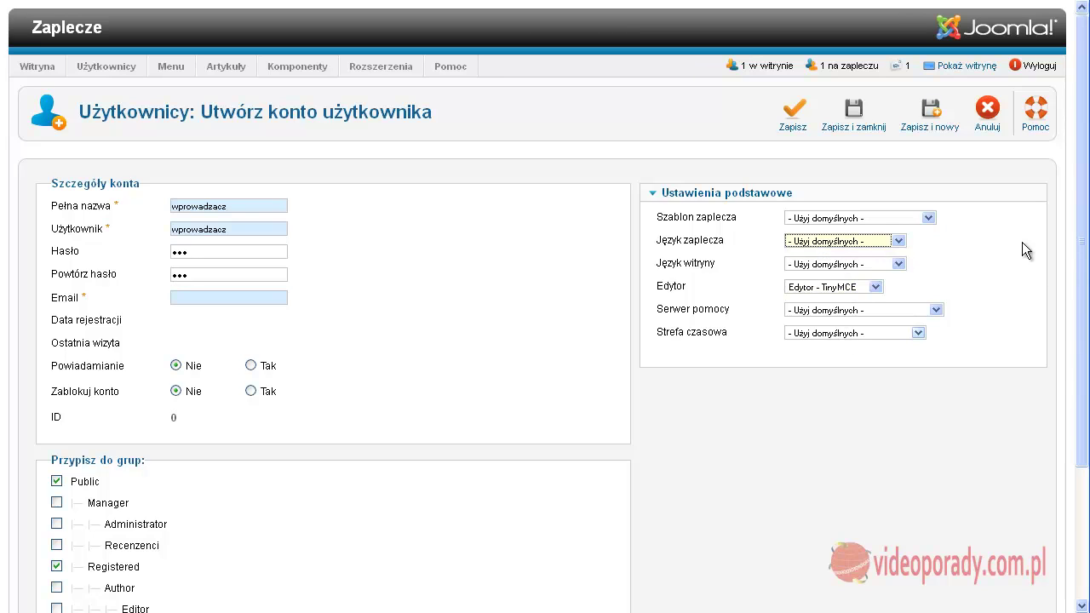
Fill in the missing e-mail address and save the wprowadzacz user
left_click(852, 111)
left_click(192, 297)
type("kJSAKHD@KJWHDSK.PL")
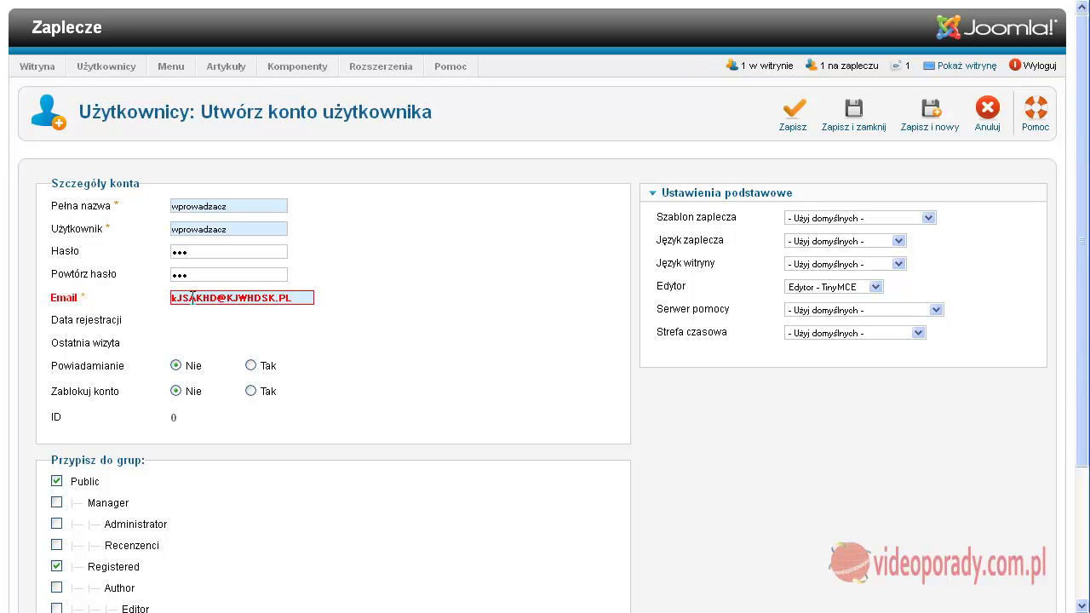
left_click(855, 112)
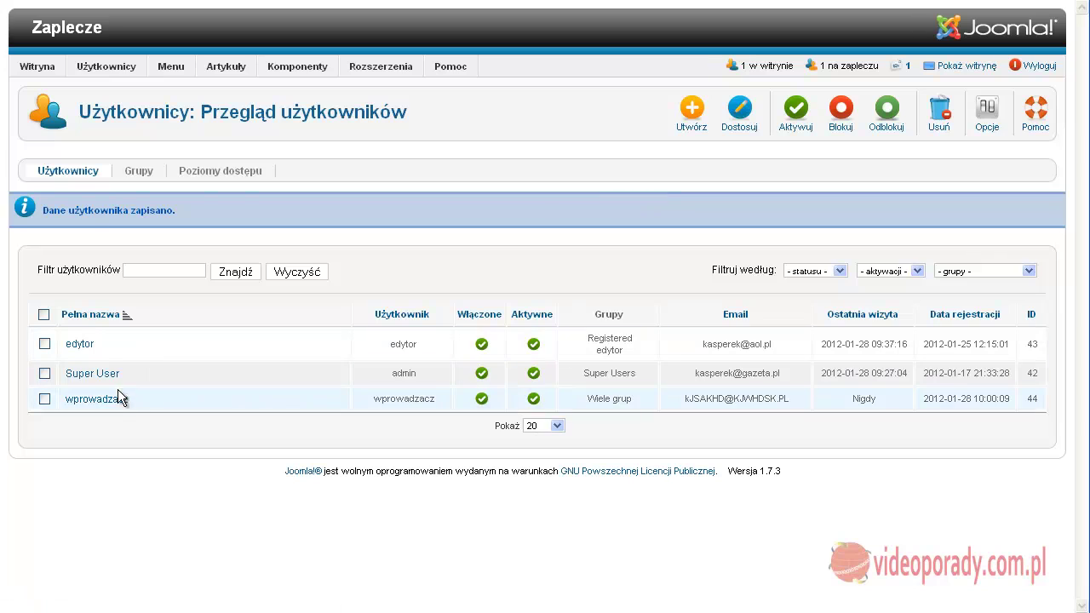
Start a new user with 'recenzent' as full name and login
mouse_move(614, 403)
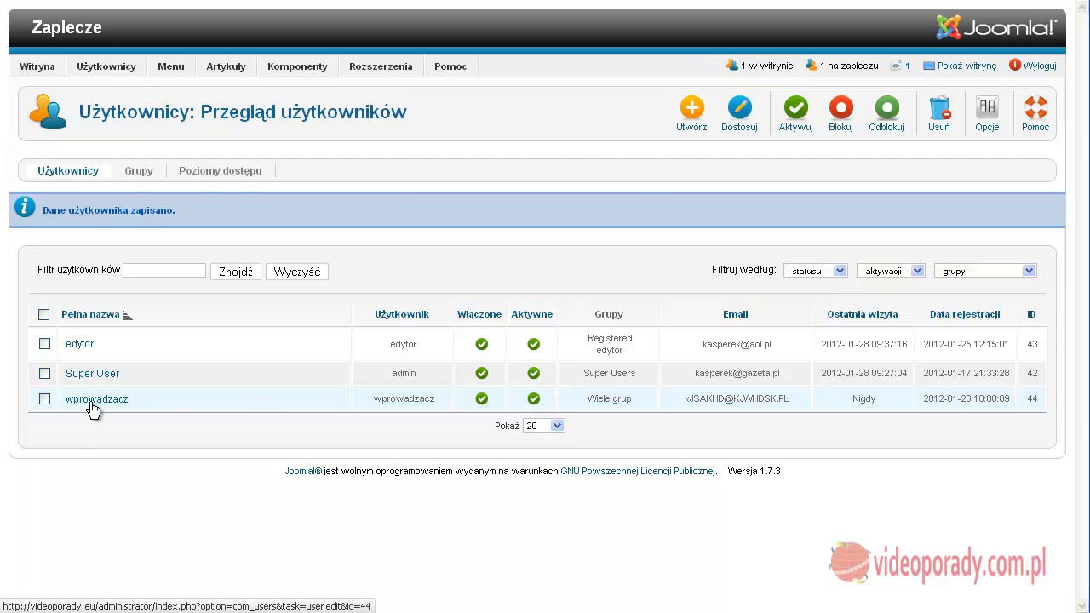
left_click(690, 116)
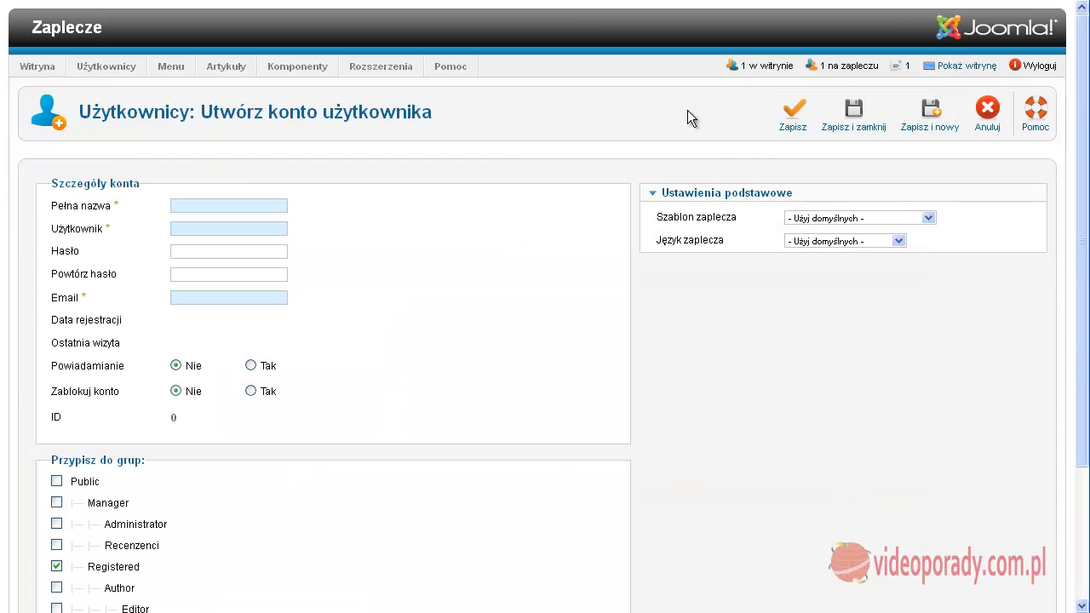
left_click(192, 204)
type("recenzent")
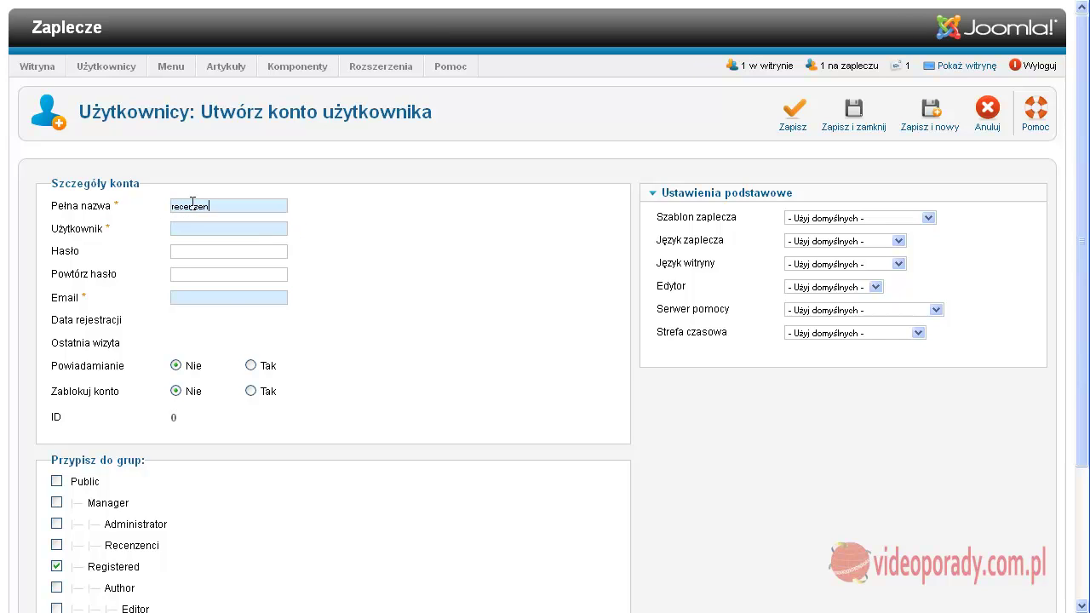
type("recenzen")
key("BackSpace")
key("BackSpace")
key("BackSpace")
key("BackSpace")
type("nzent")
Set the password and e-mail, add the user to the Public group, and save
left_click(175, 252)
type("shgdc ")
type("@kjshd kjahs")
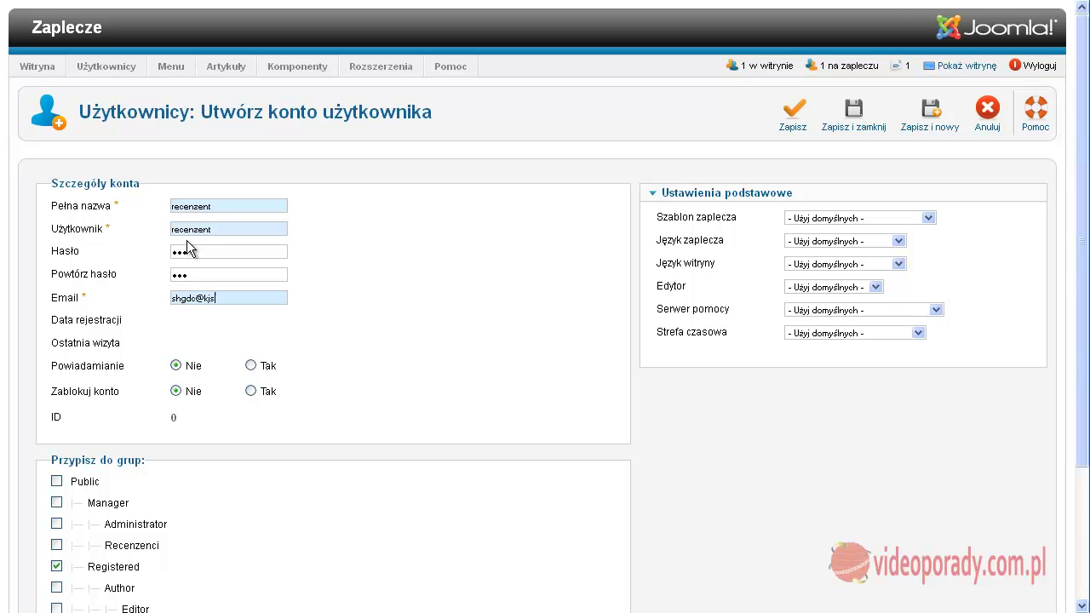
key("BackSpace")
key("BackSpace")
key("BackSpace")
key("BackSpace")
key("BackSpace")
key("BackSpace")
type(".pl")
scroll(777, 302, "down", 2)
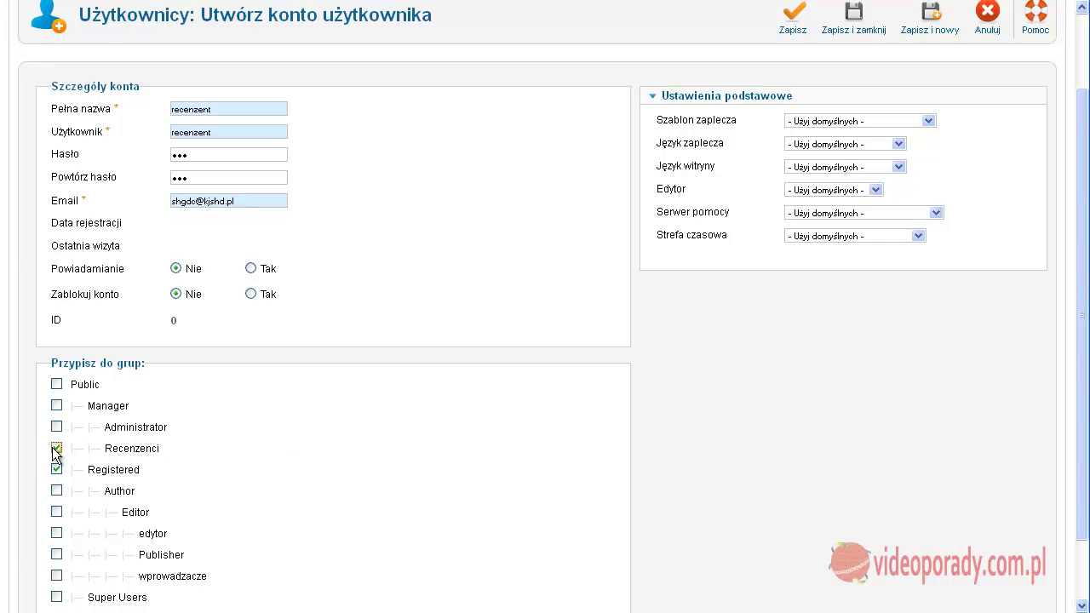
left_click(56, 385)
scroll(625, 510, "up", 2)
left_click(854, 111)
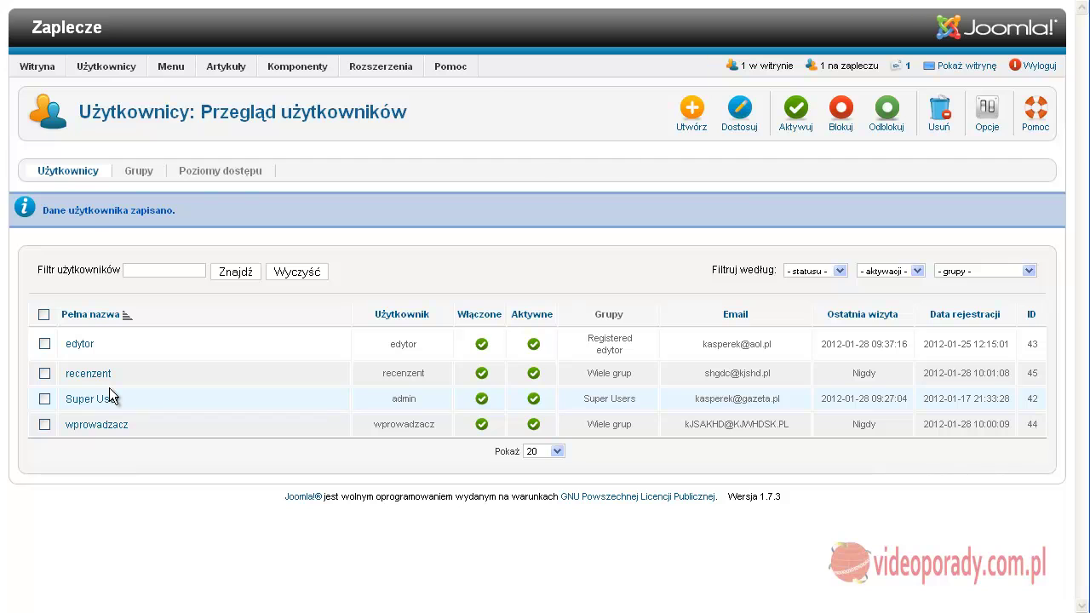
Open the Articles component Options and scroll through each group's permissions on Uprawnienia
mouse_move(215, 71)
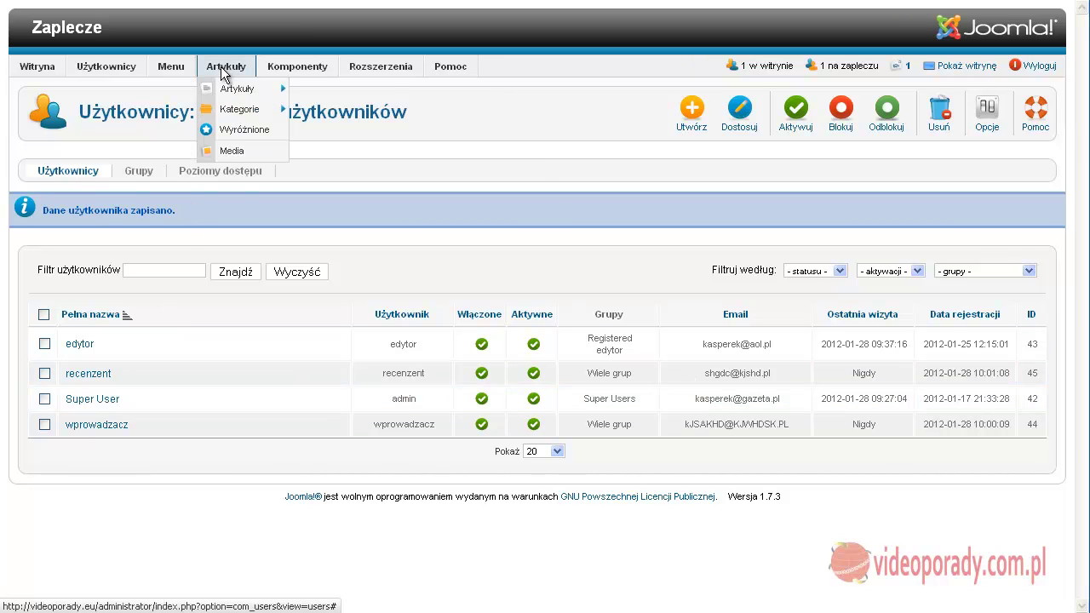
left_click(223, 92)
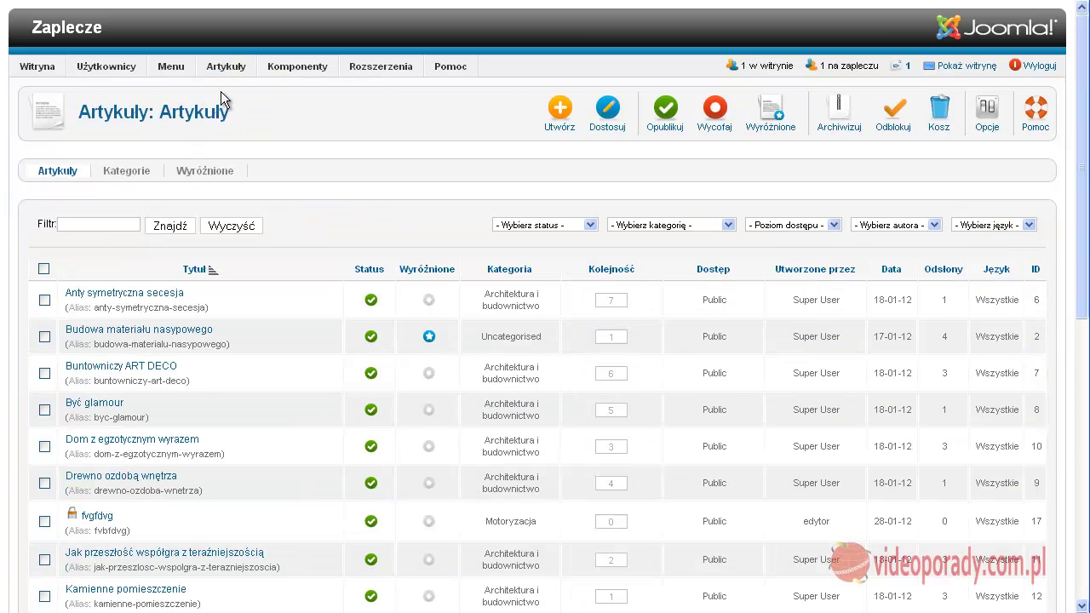
left_click(988, 111)
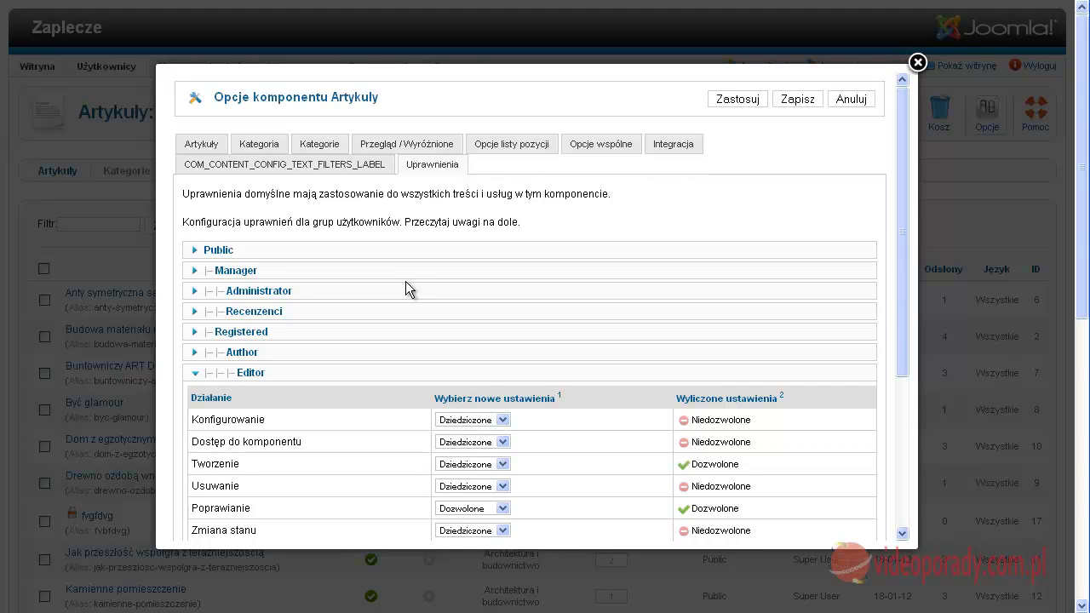
left_click_drag(905, 263, 898, 358)
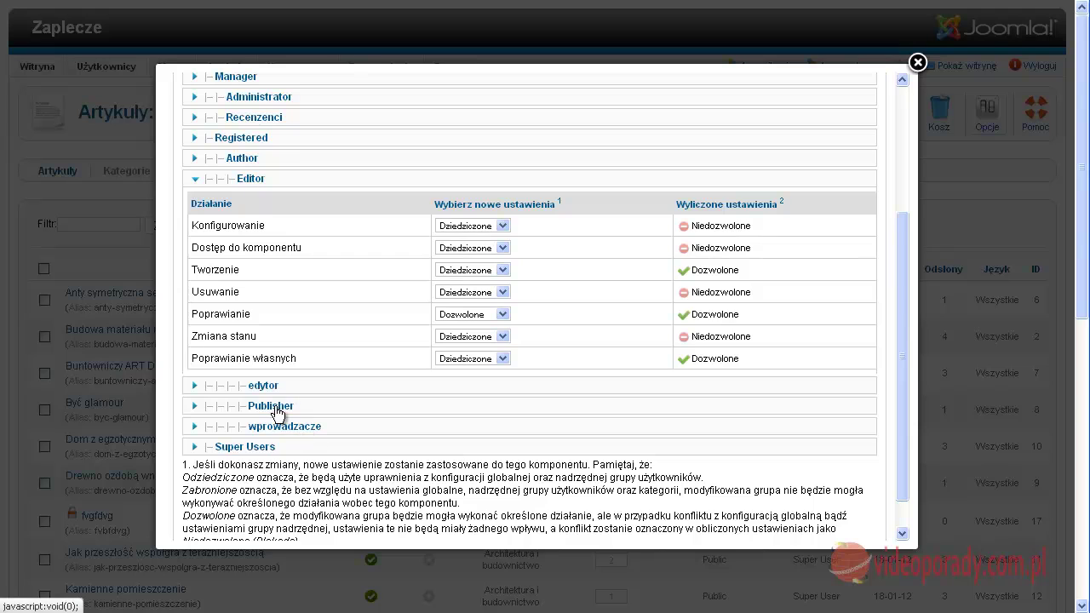
Leave Recenzenci's component access as Dziedziczone and save the Articles options
left_click(257, 118)
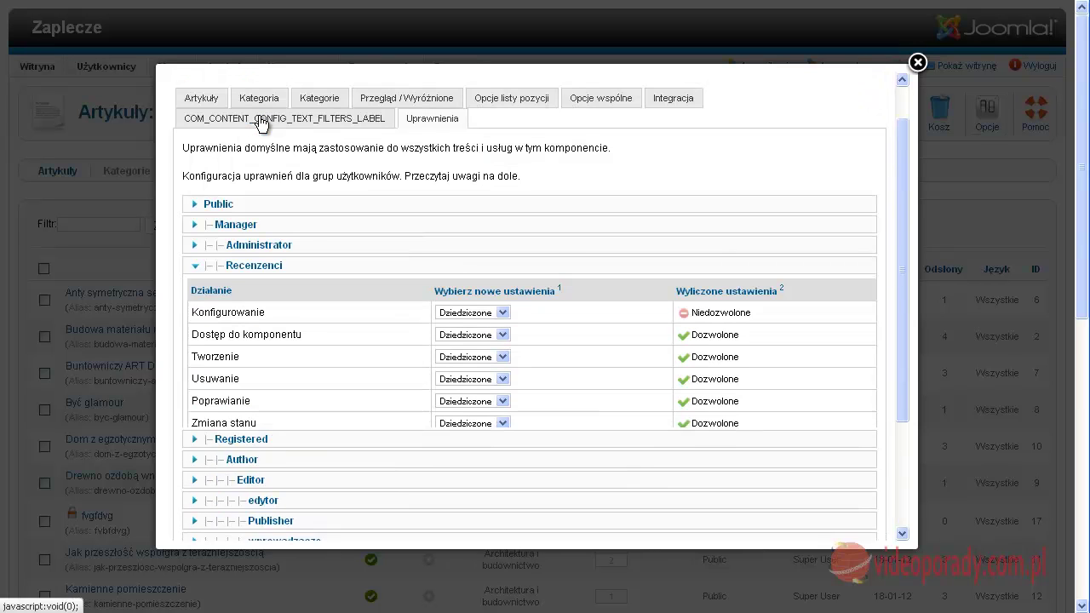
scroll(560, 254, "down", 2)
mouse_move(233, 219)
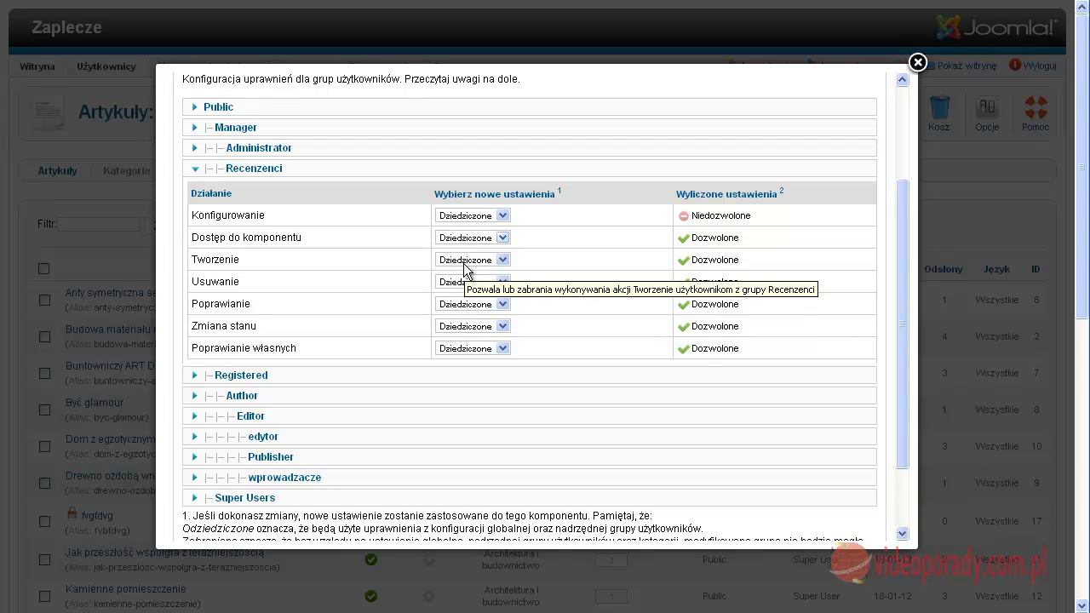
left_click(473, 239)
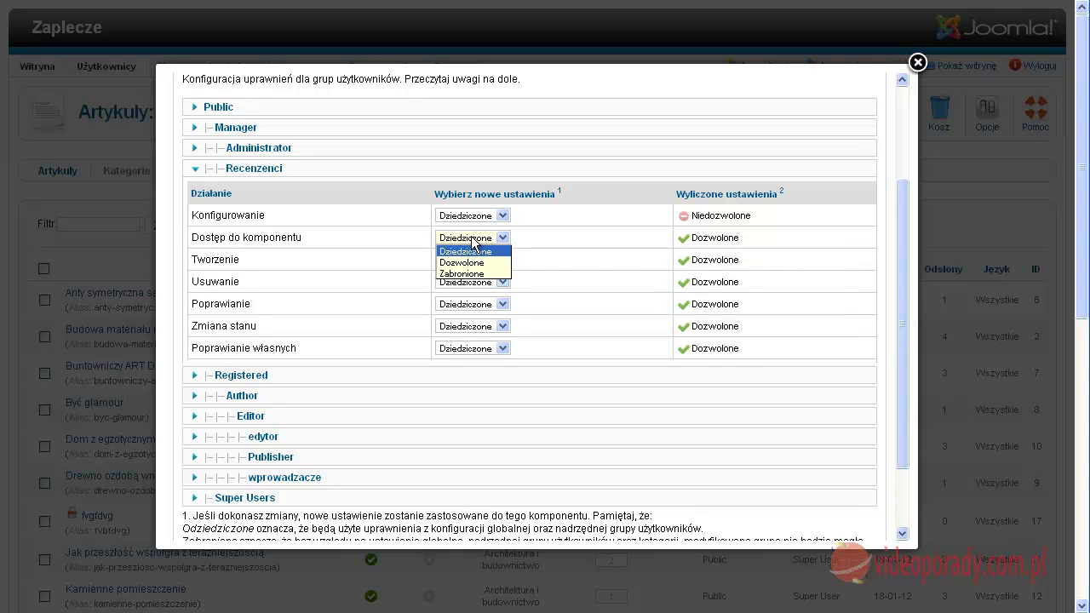
left_click(474, 241)
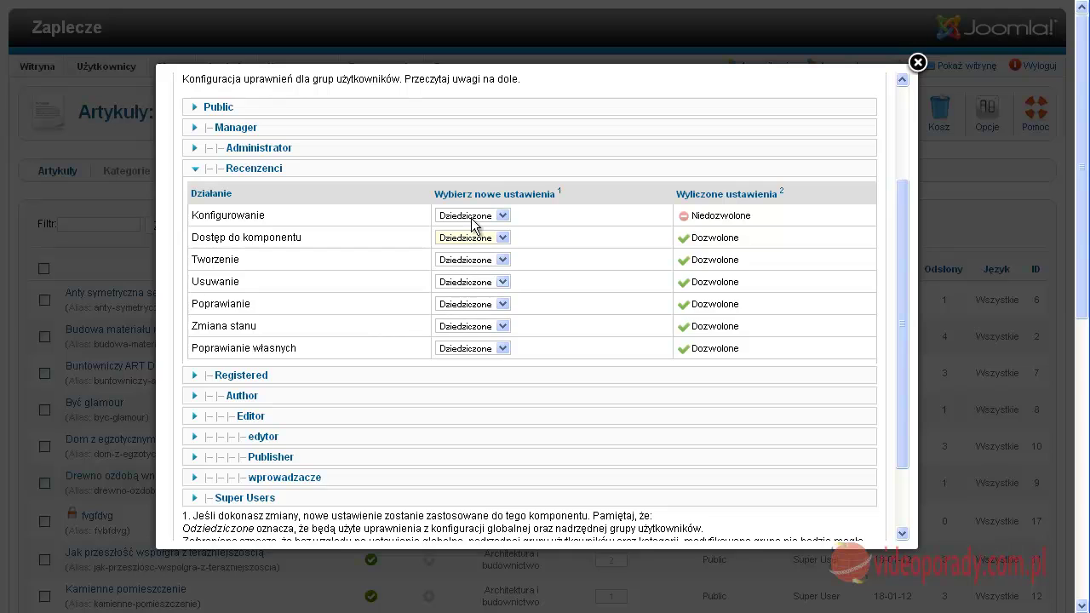
scroll(489, 196, "up", 3)
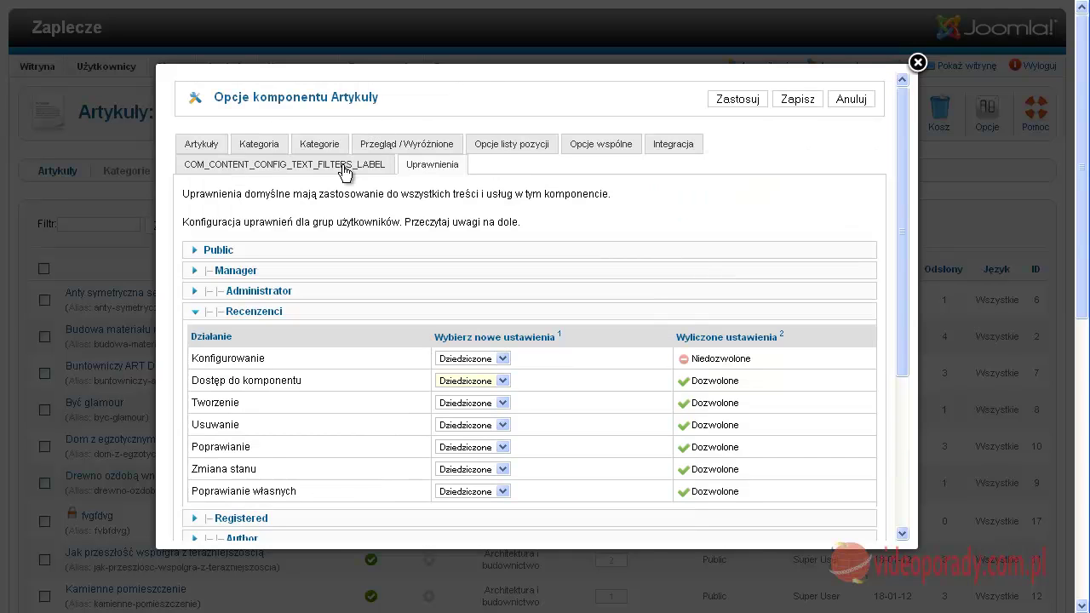
left_click(791, 102)
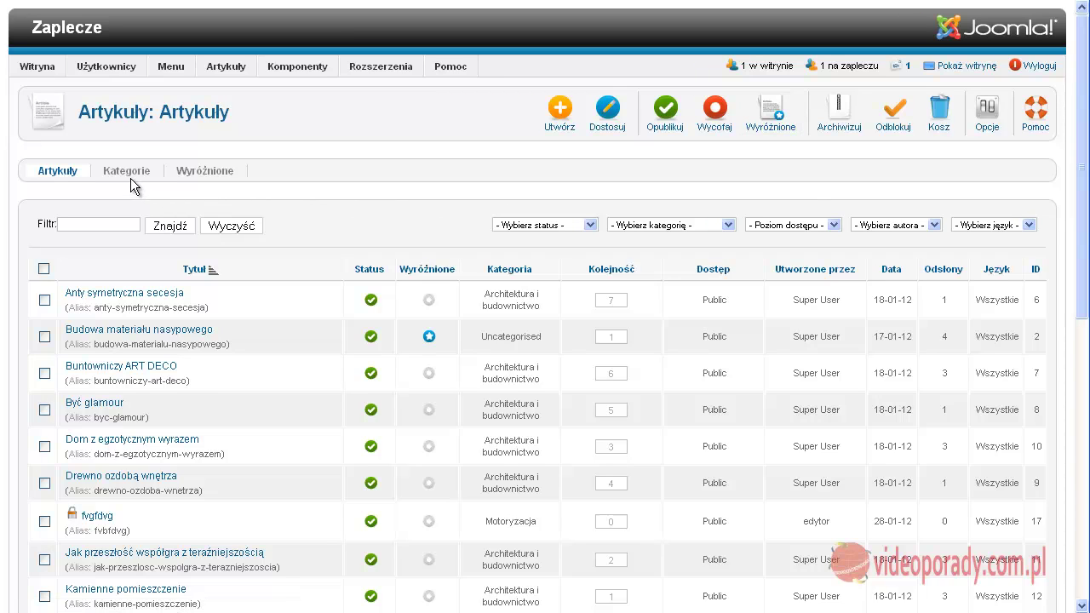
Go to Komponenty > Zakładki web links manager and bring up its options
mouse_move(228, 68)
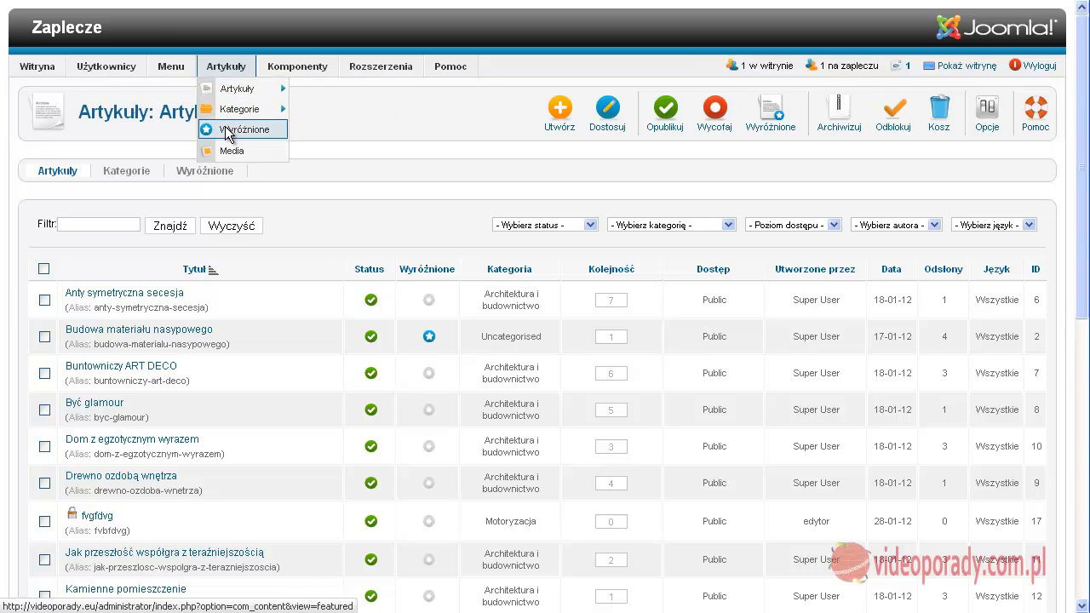
mouse_move(298, 68)
mouse_move(296, 112)
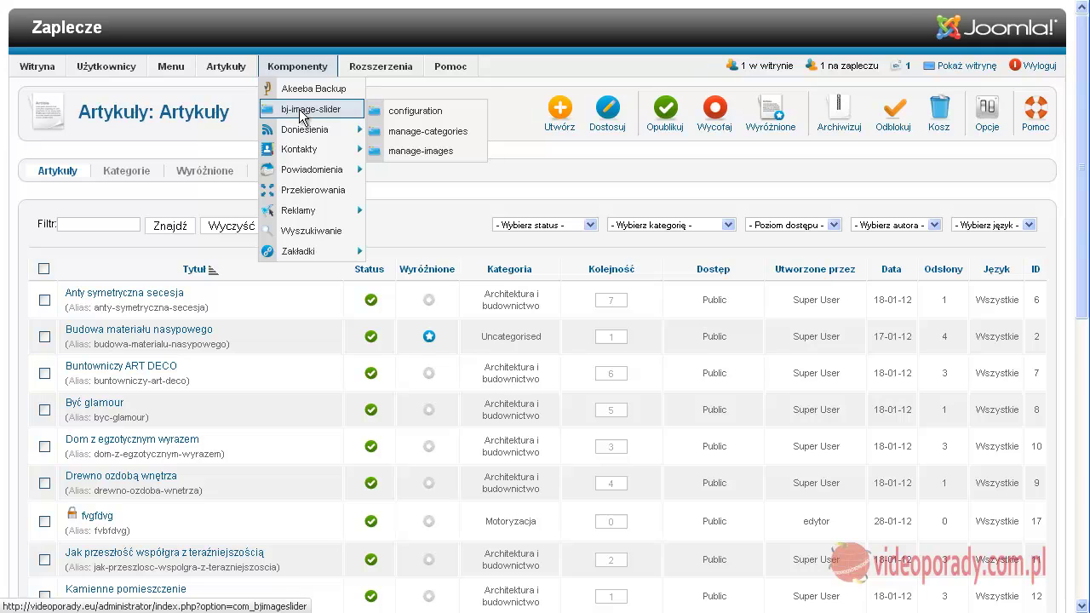
mouse_move(304, 258)
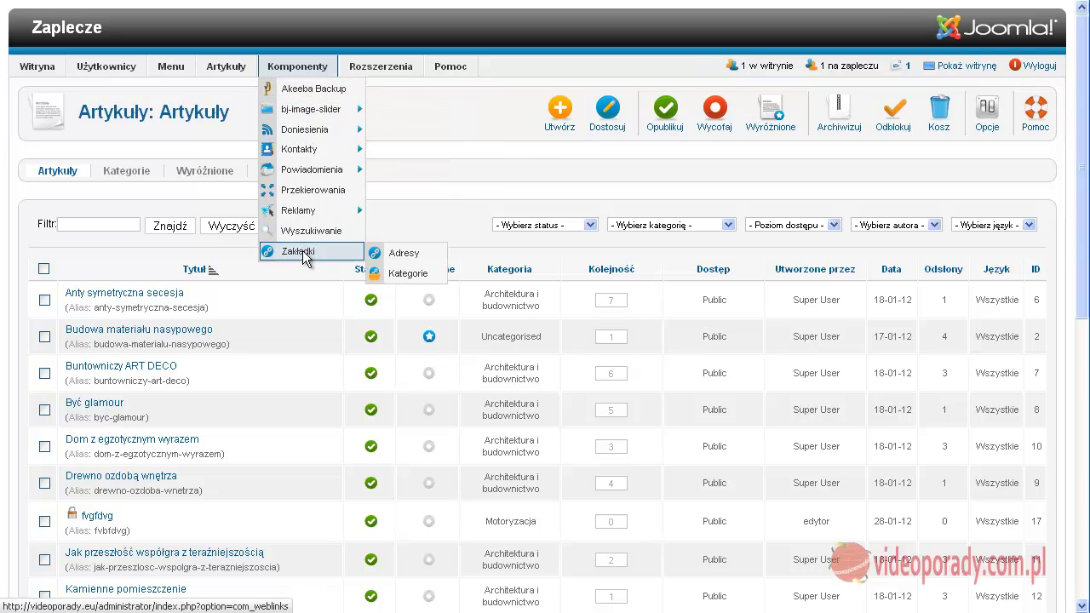
left_click(304, 253)
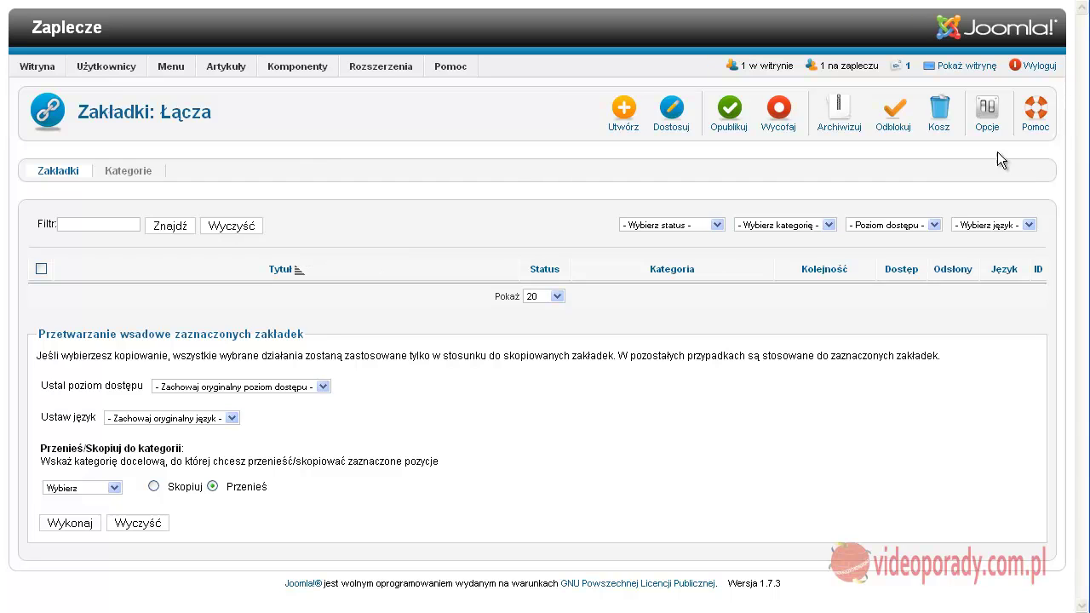
left_click(988, 119)
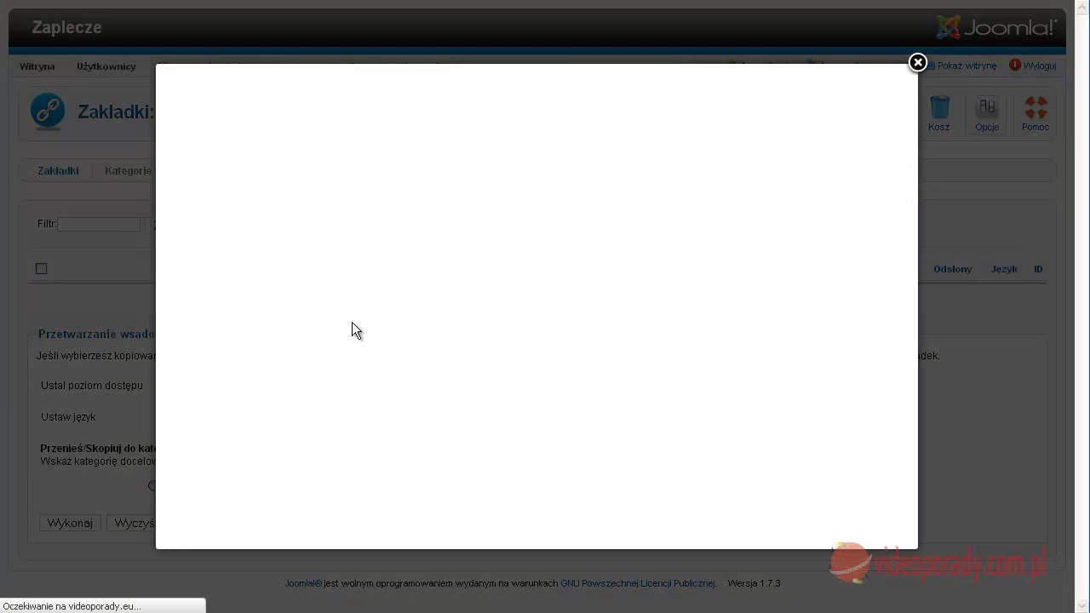
Set Recenzenci's Dostęp do komponentu to Zabronione in the Zakładki options and save
left_click(524, 154)
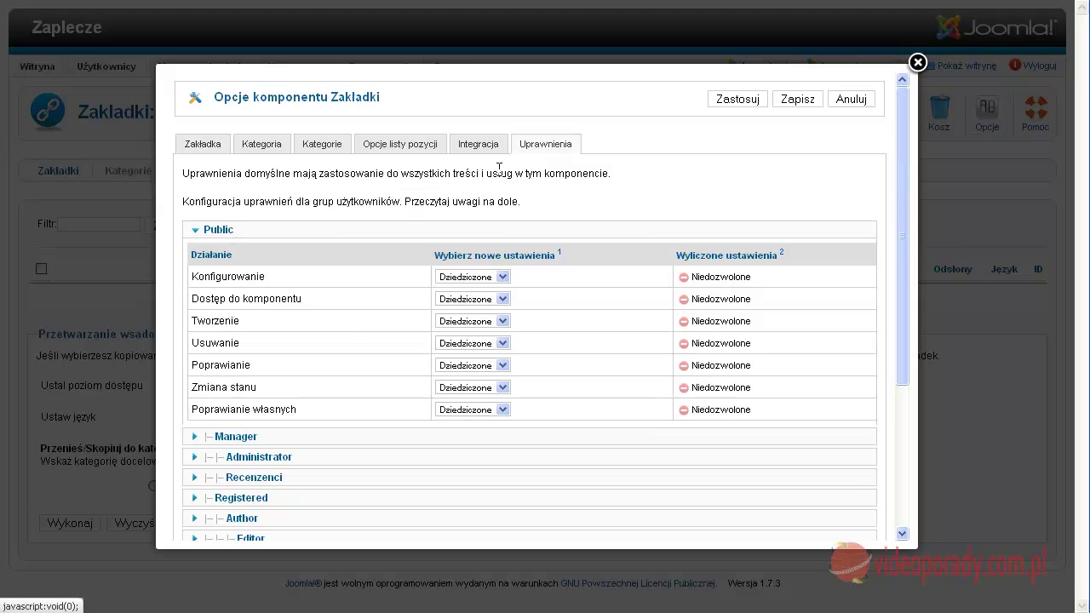
scroll(290, 374, "down", 4)
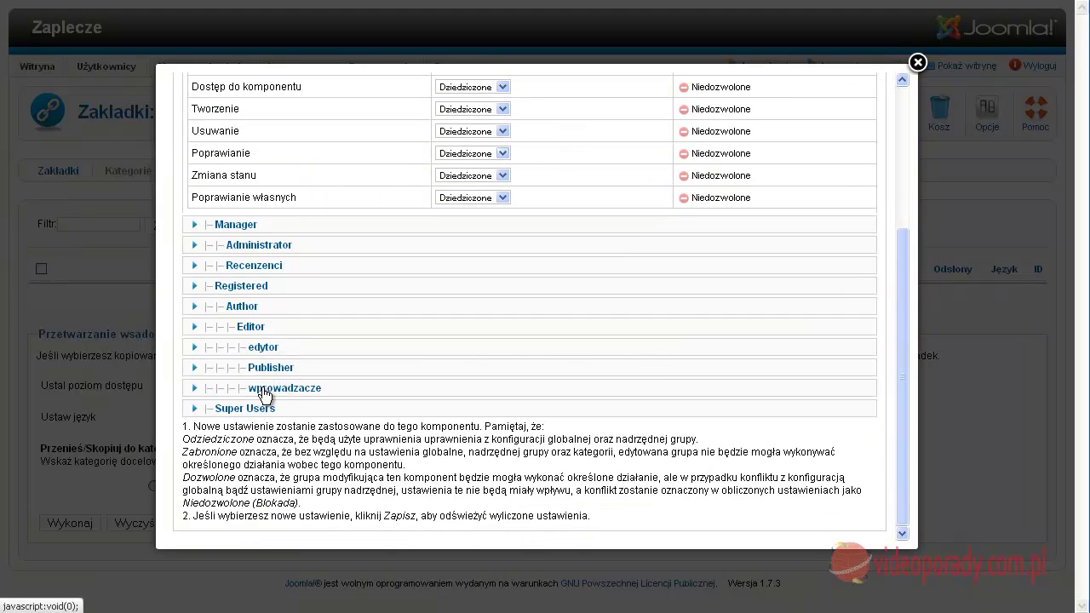
left_click(263, 268)
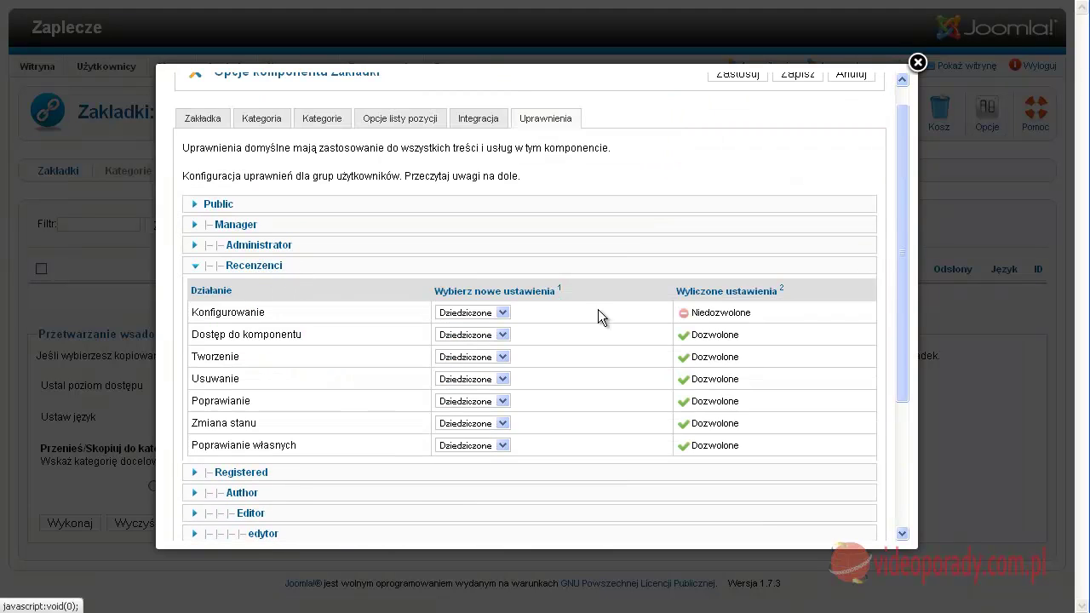
left_click(501, 335)
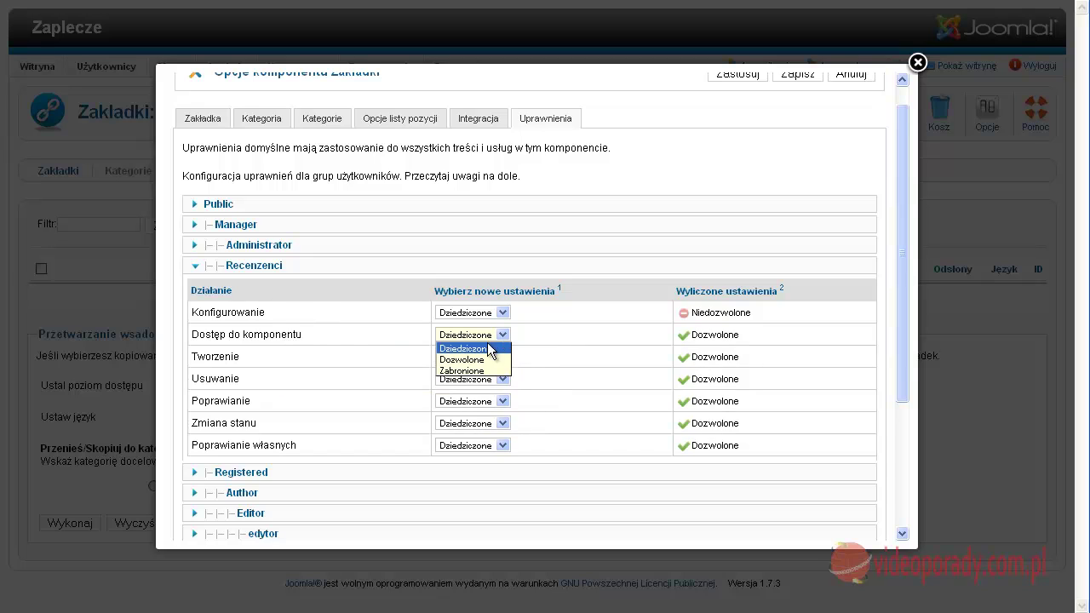
left_click(486, 370)
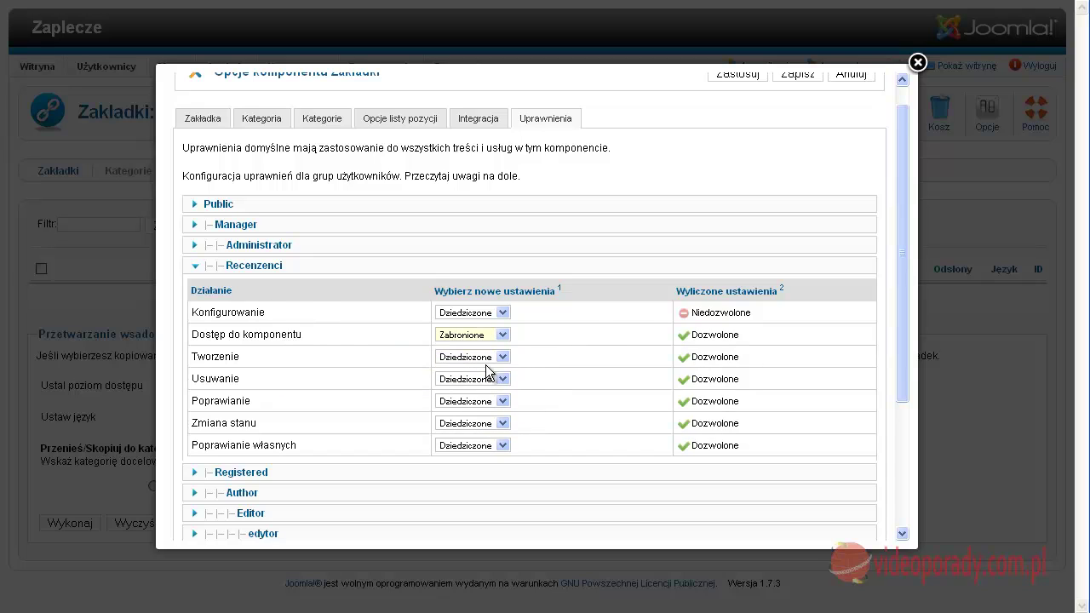
left_click(790, 78)
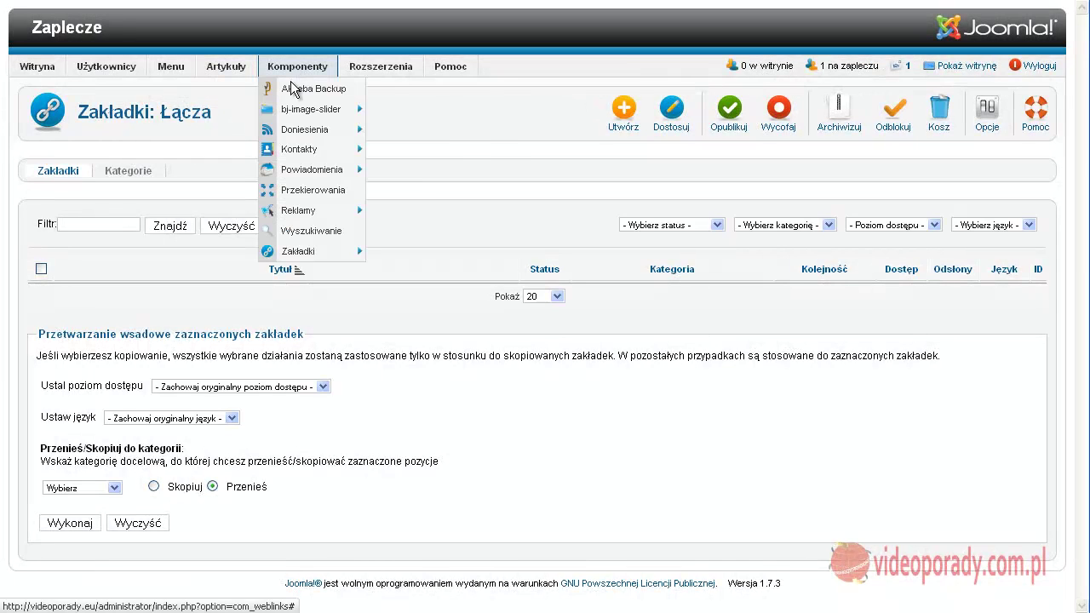
Bring up the Reklamy component's options from the Reklamy banners list
mouse_move(295, 213)
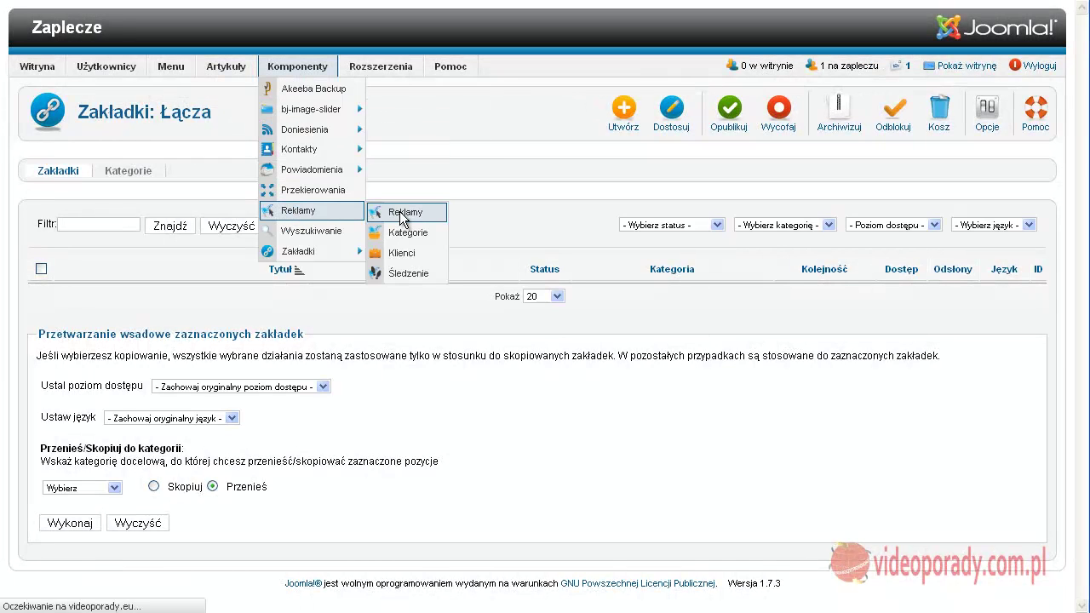
left_click(403, 216)
left_click(996, 137)
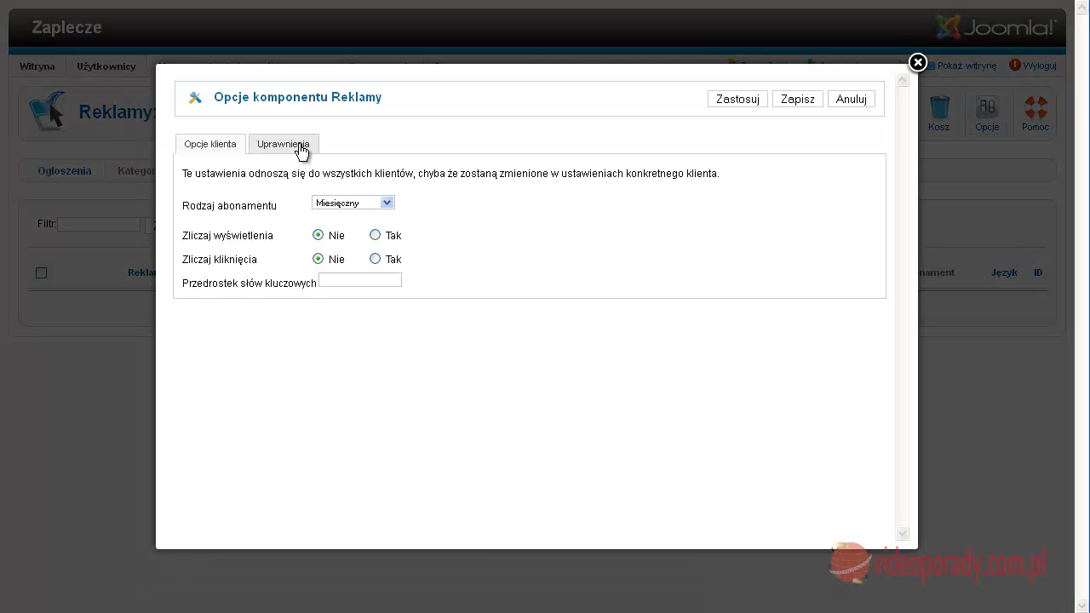
In the Reklamy Uprawnienia, set Recenzenci's Dostęp do komponentu to Zabronione and save
left_click(298, 146)
scroll(274, 383, "down", 3)
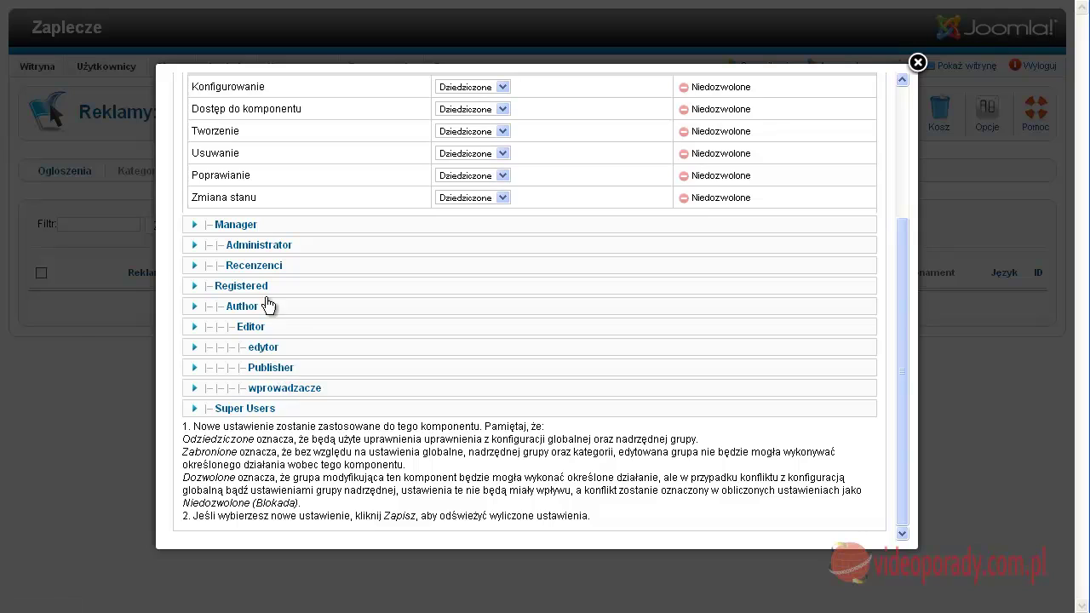
left_click(250, 265)
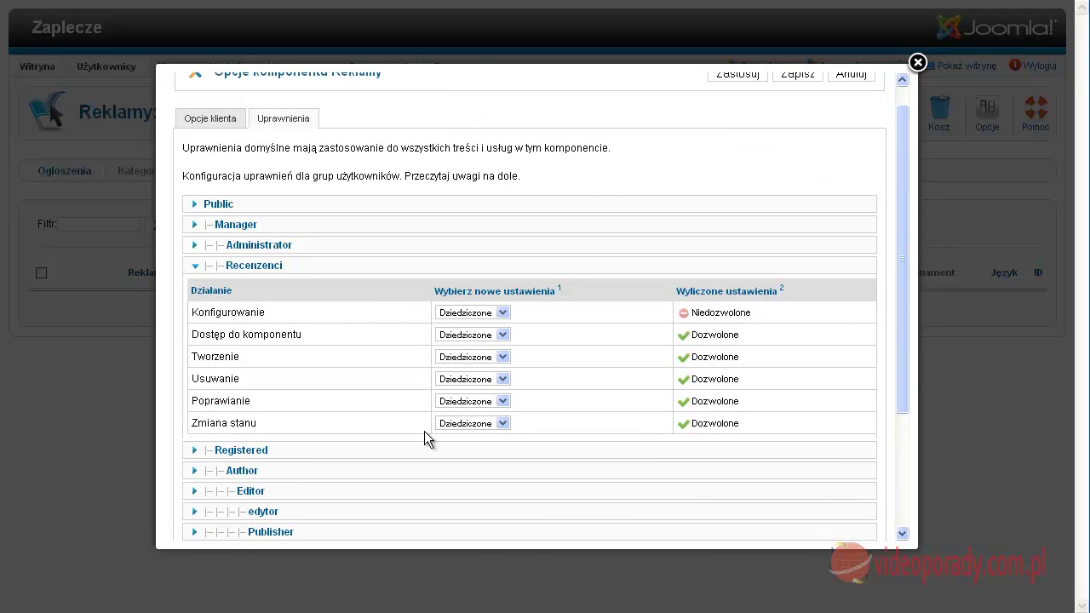
left_click(503, 335)
left_click(480, 370)
left_click(794, 77)
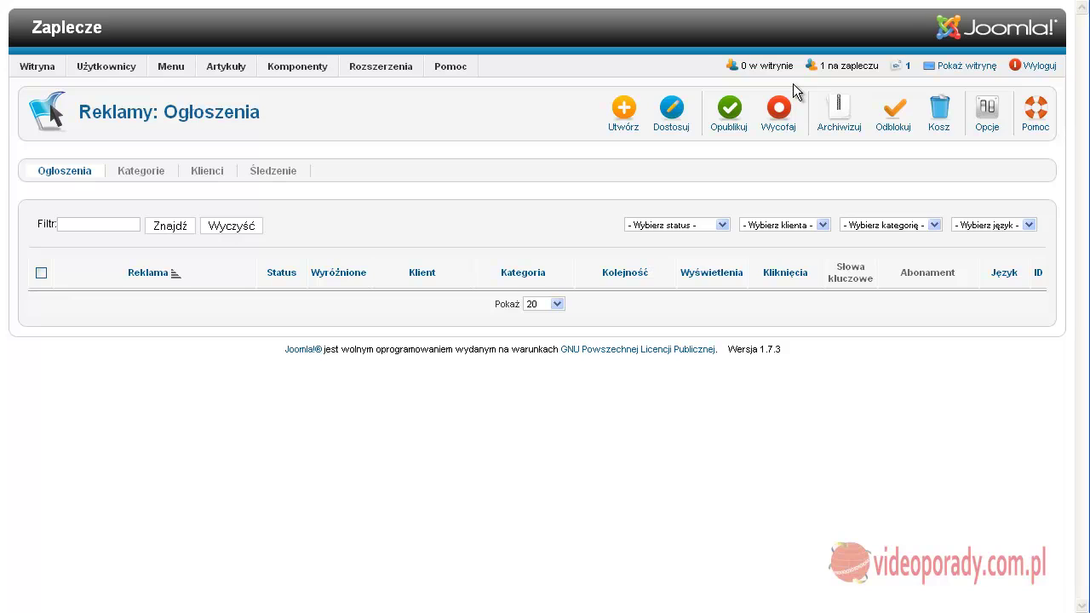
Bring up the Kontakty component's options from the Komponenty menu
mouse_move(281, 74)
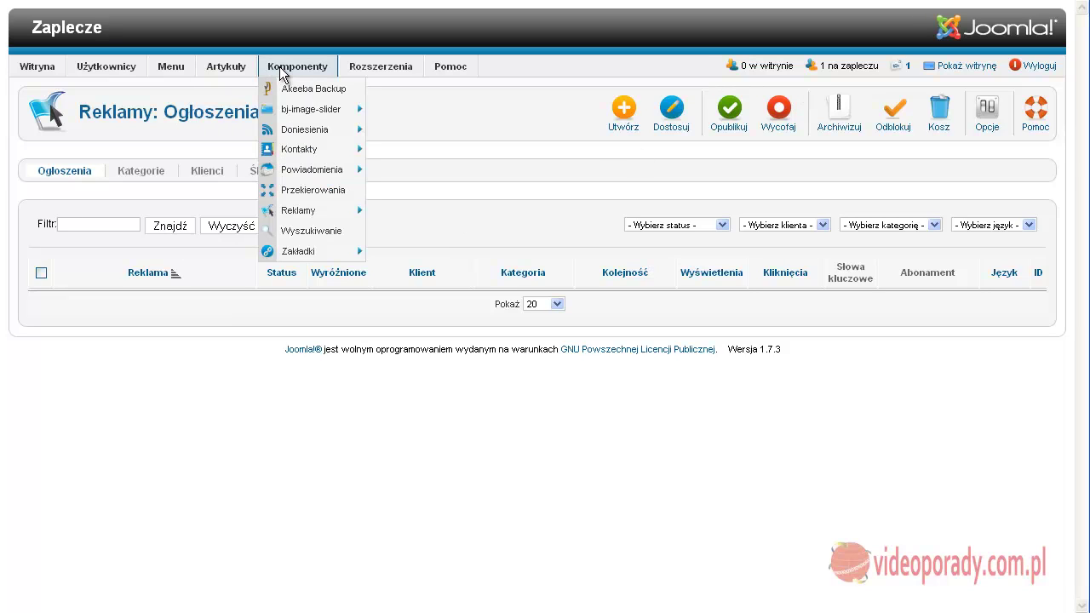
mouse_move(298, 155)
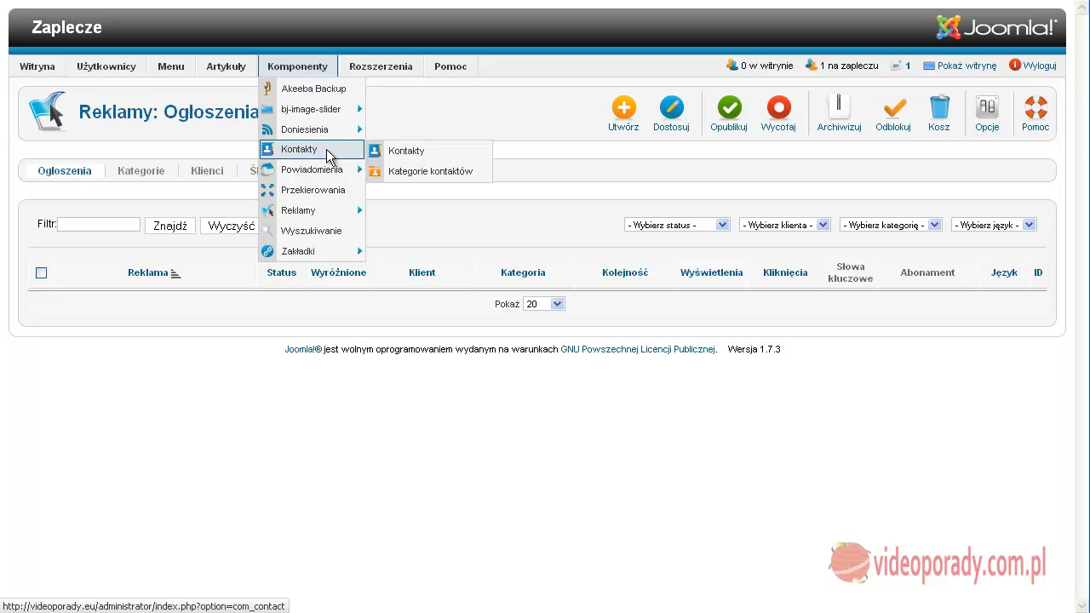
left_click(326, 149)
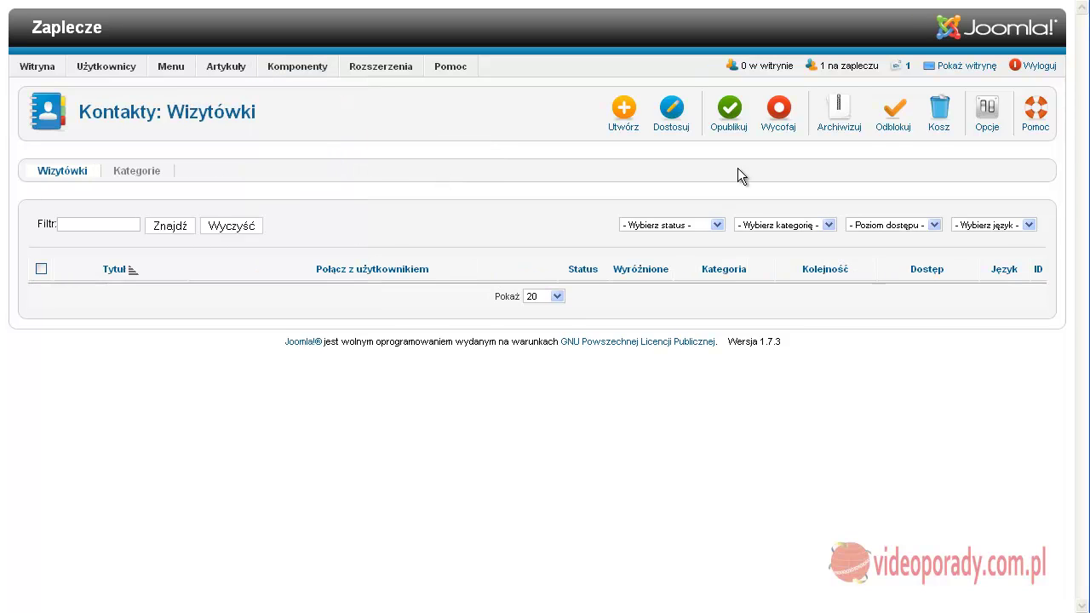
left_click(986, 111)
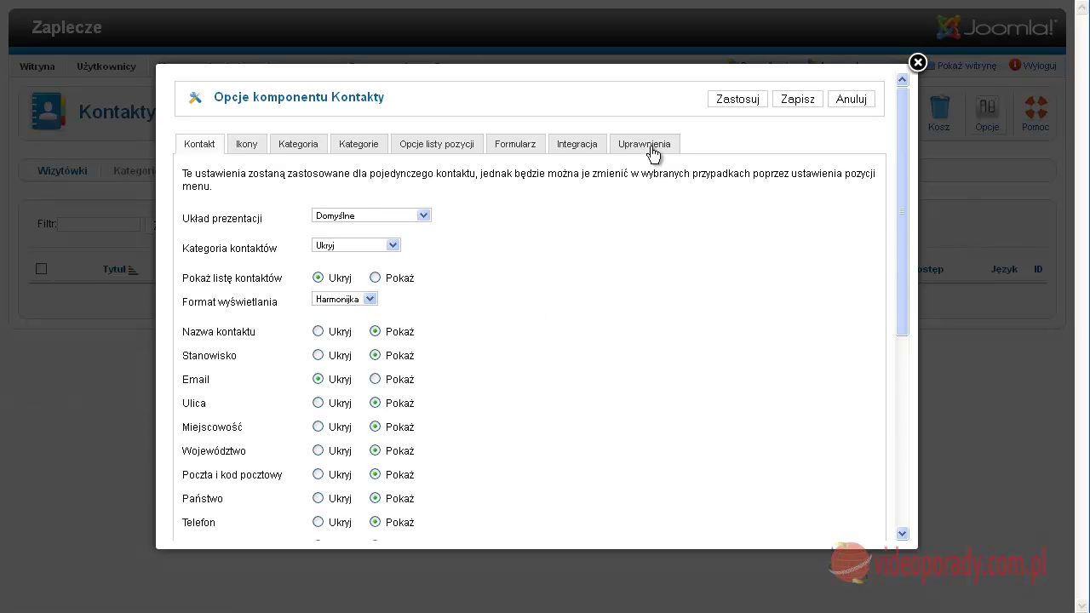
Set Recenzenci's Dostęp do komponentu to Zabronione in the Kontakty permissions and save
left_click(647, 147)
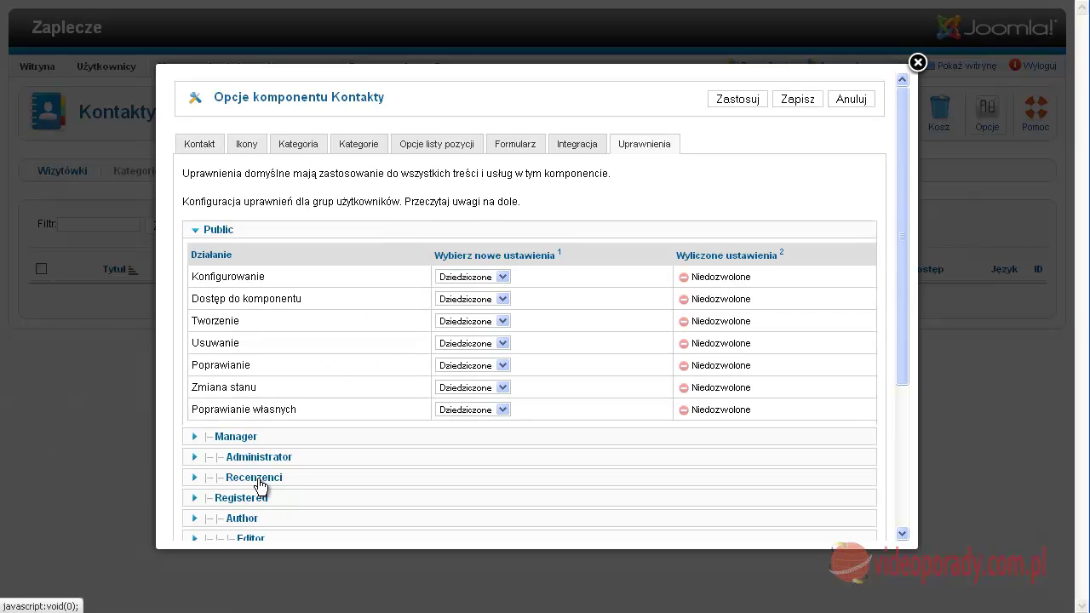
left_click(273, 481)
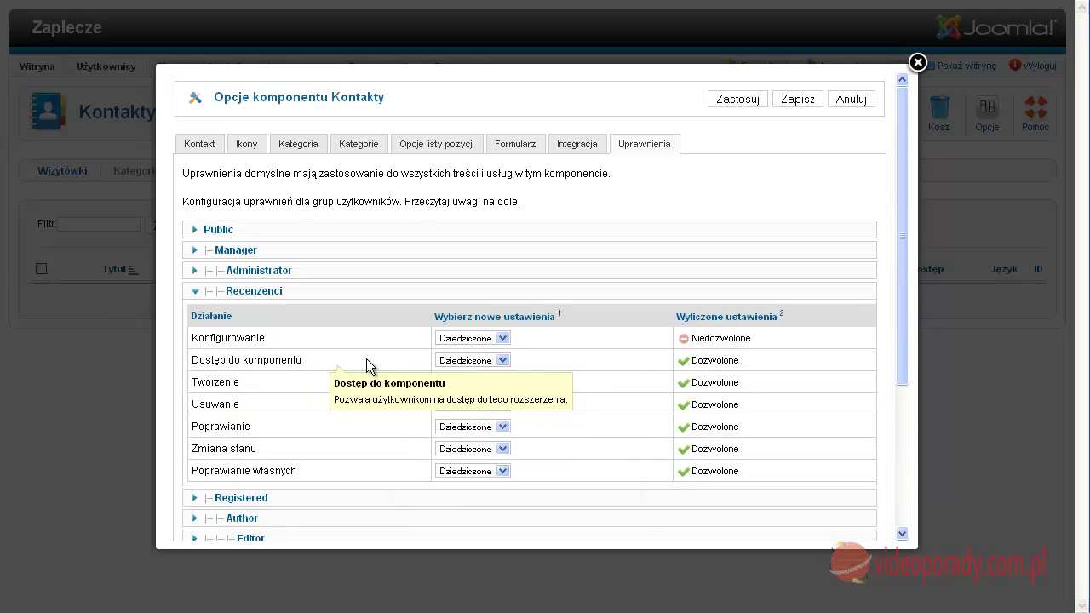
left_click(500, 361)
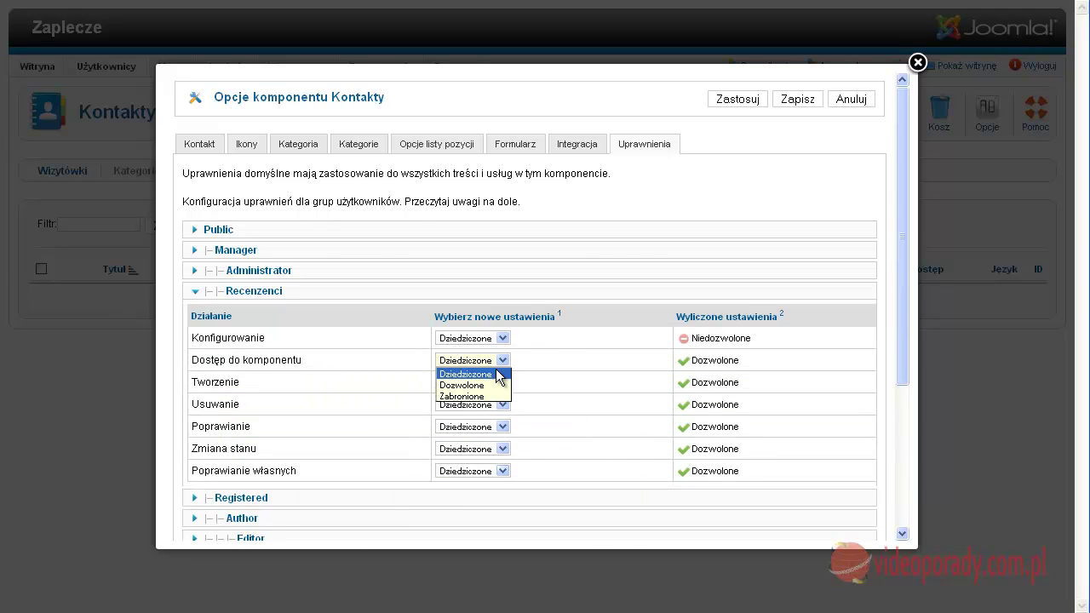
left_click(464, 396)
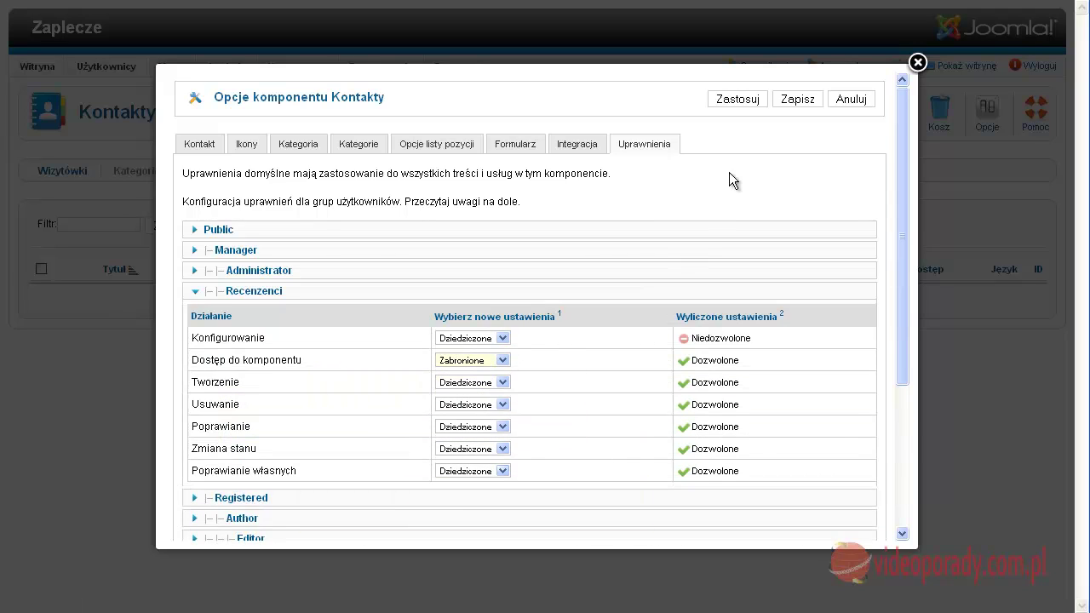
left_click(807, 105)
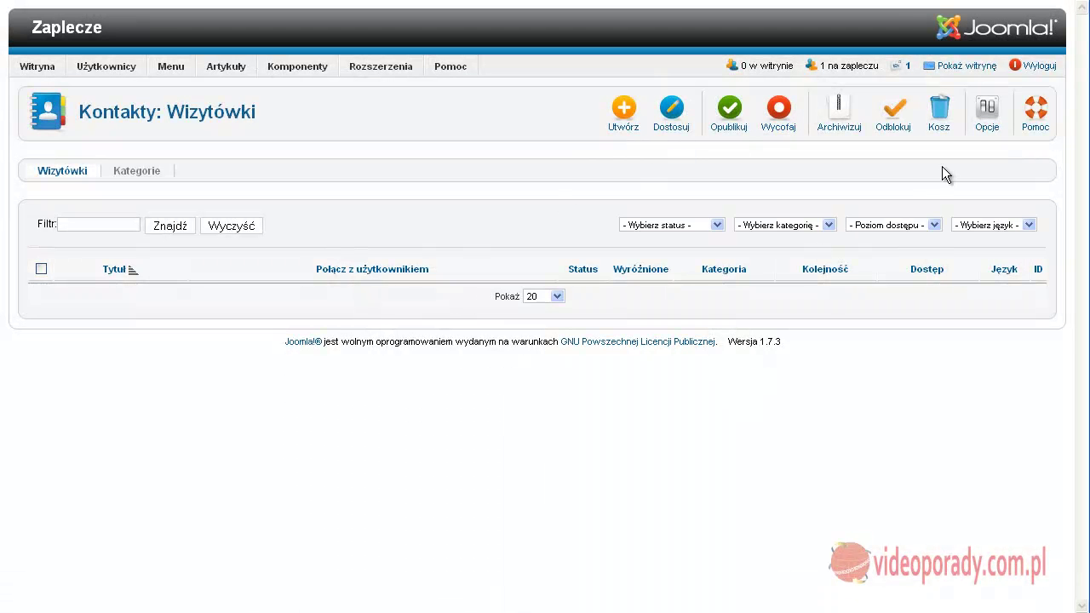
Log out and sign into the backend as the recenzent user with its password
left_click(1032, 68)
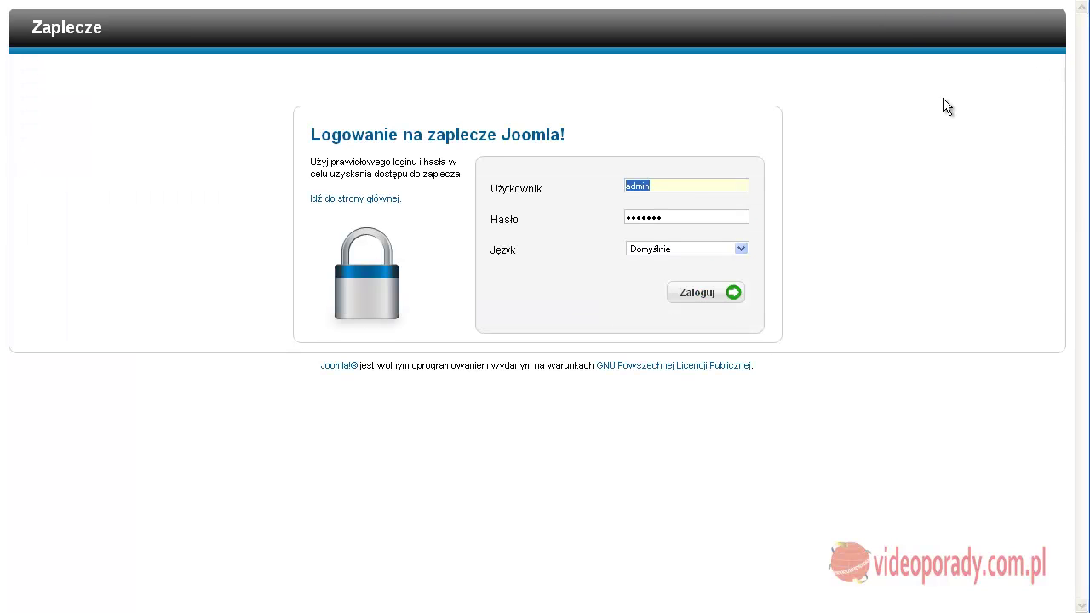
type("recenzent")
key("Tab")
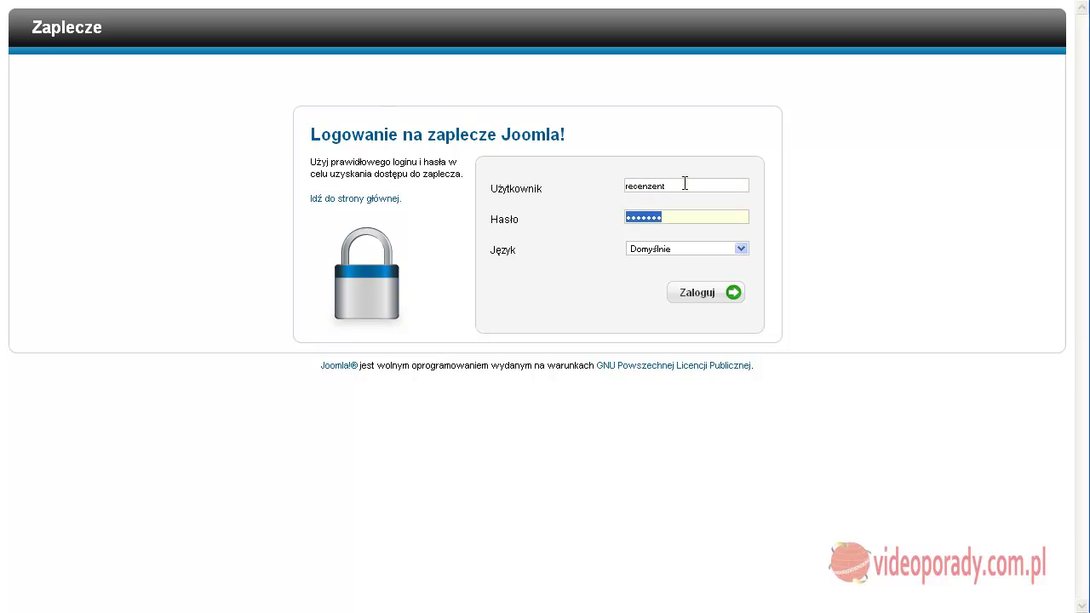
type("r")
left_click(710, 293)
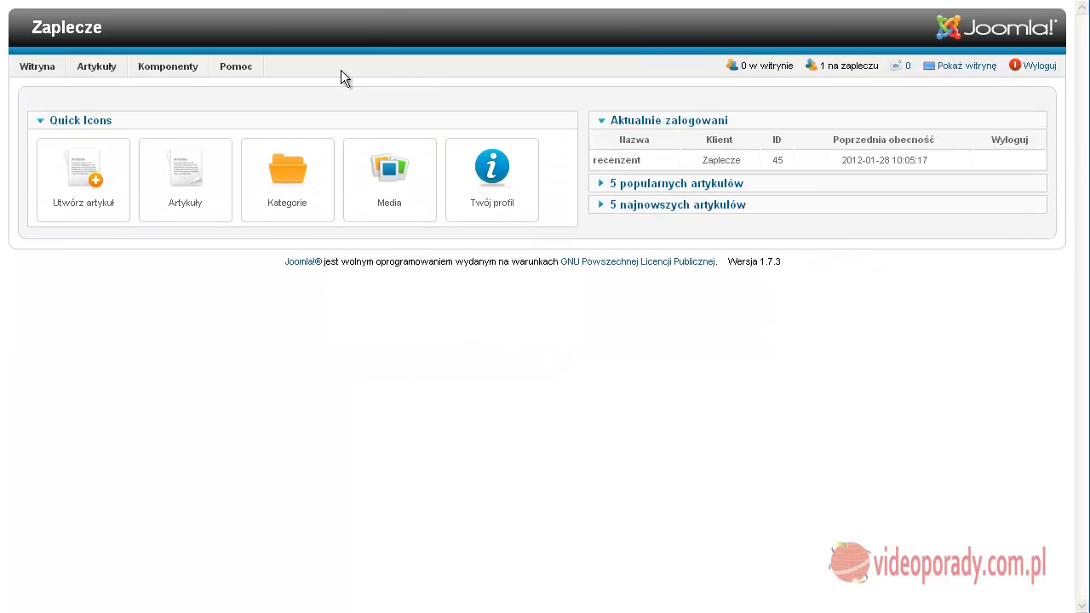
Check which Komponenty entries recenzent sees, then open the Media manager
mouse_move(162, 63)
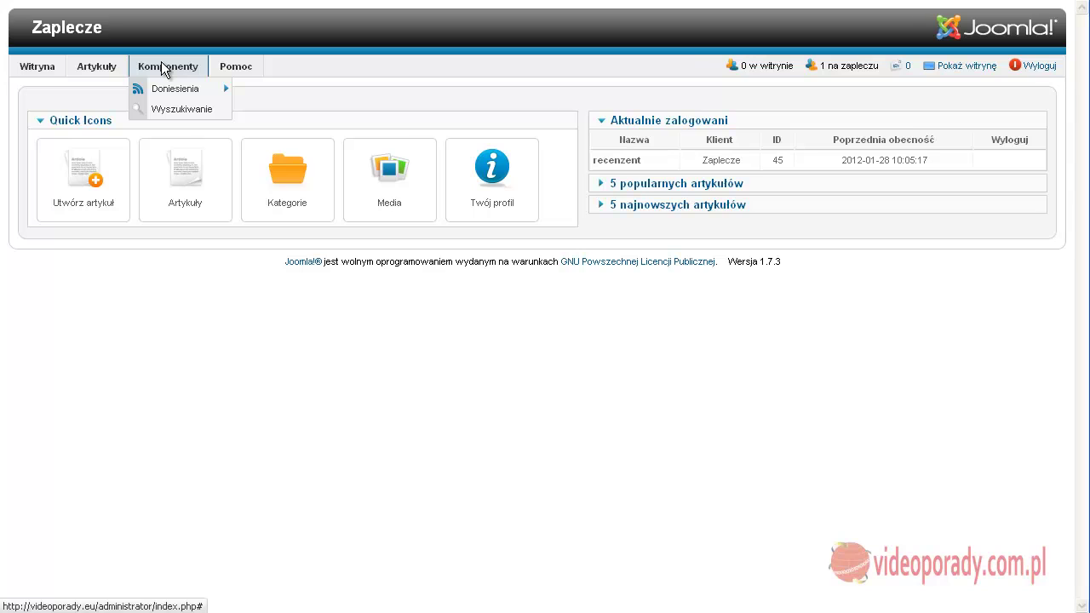
mouse_move(163, 84)
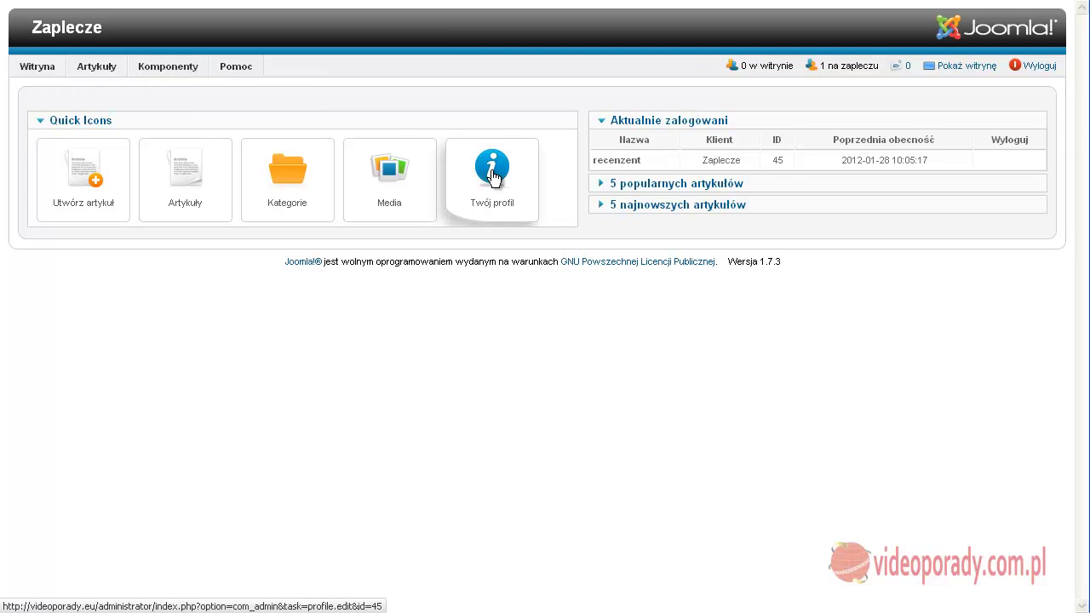
left_click(397, 175)
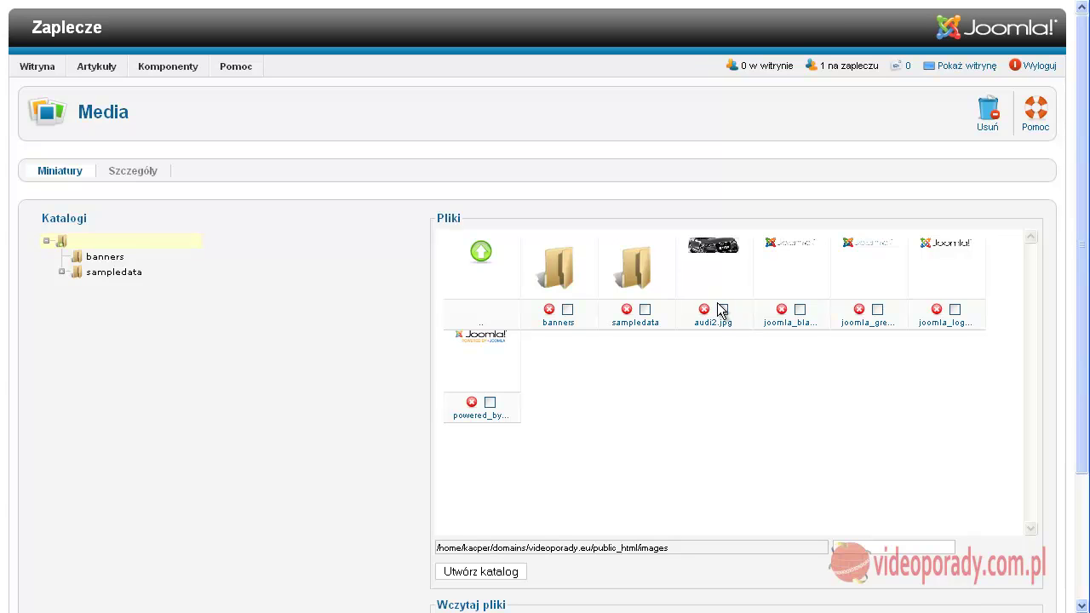
mouse_move(97, 74)
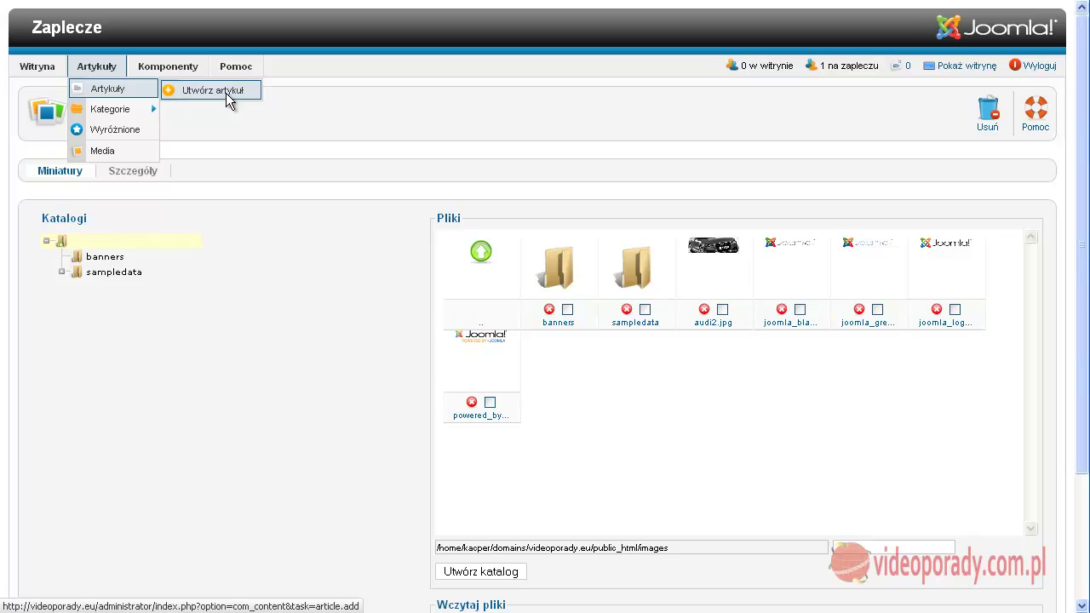
Start a new article and cancel it, then try editing the article fvgfdvg
left_click(226, 95)
left_click(979, 119)
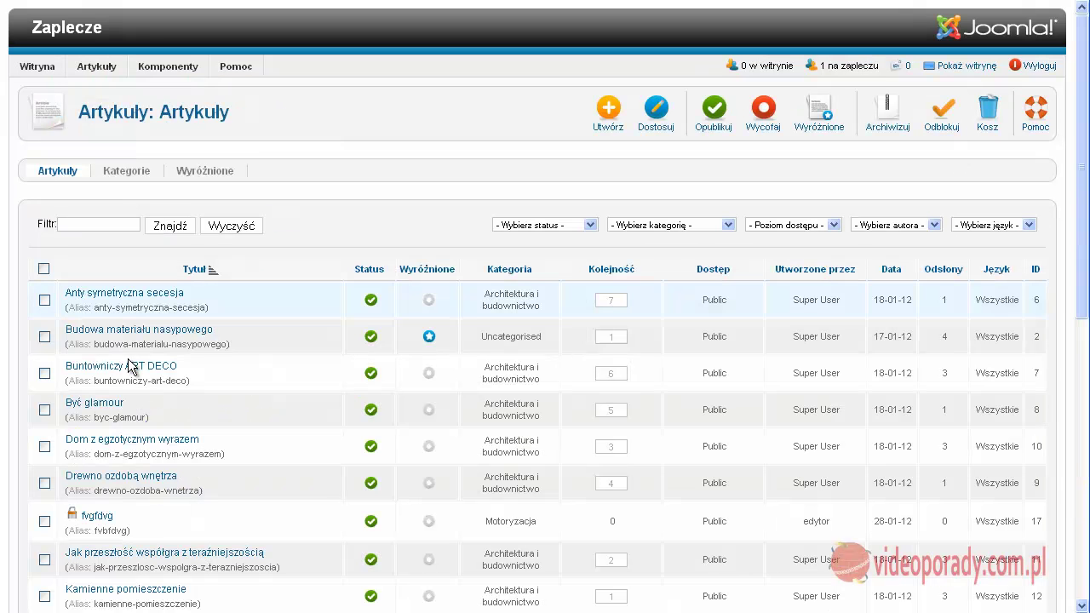
scroll(105, 413, "down", 2)
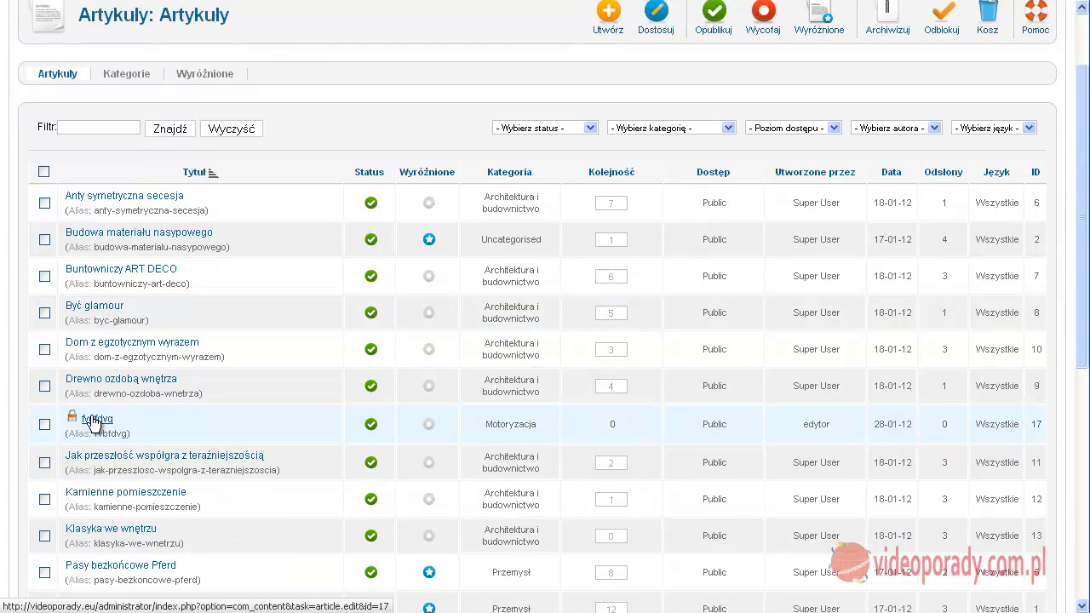
left_click(95, 419)
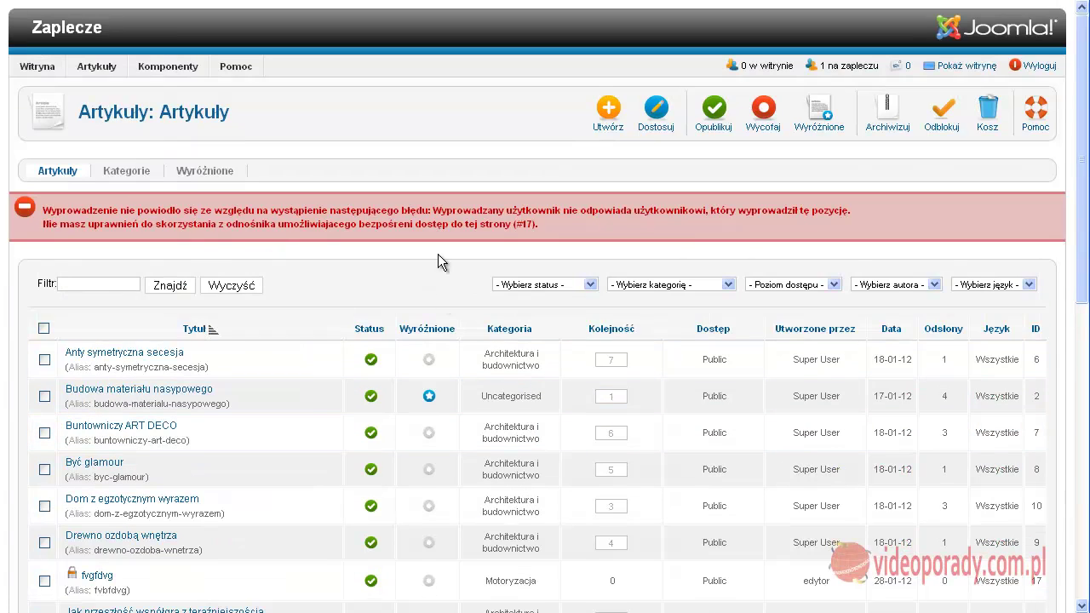
Open the article 'Dom z egzotycznym wyrazem' and save and close it
scroll(128, 274, "down", 4)
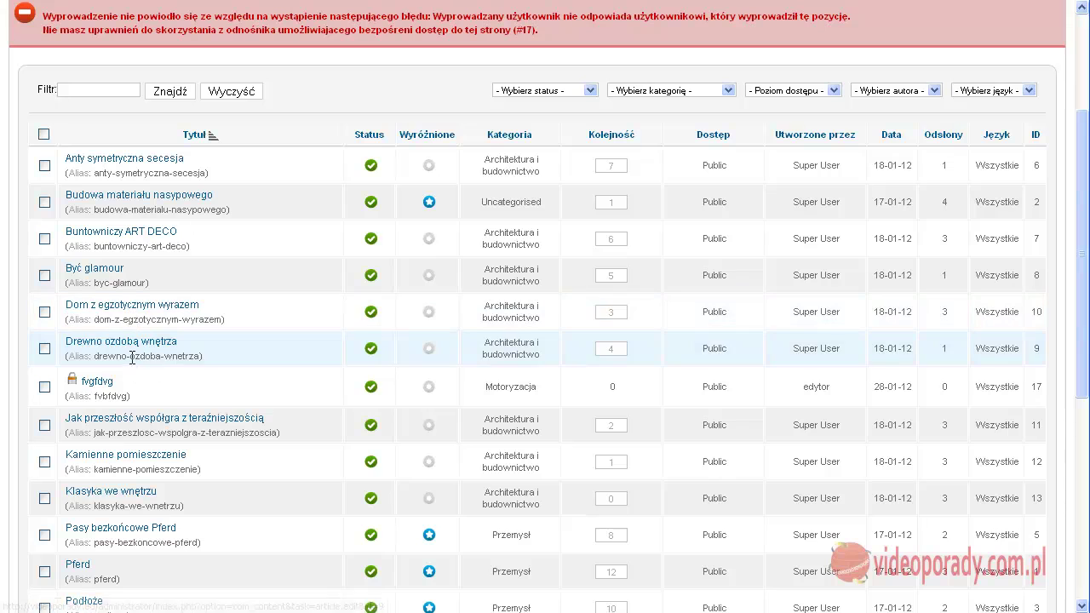
left_click(140, 313)
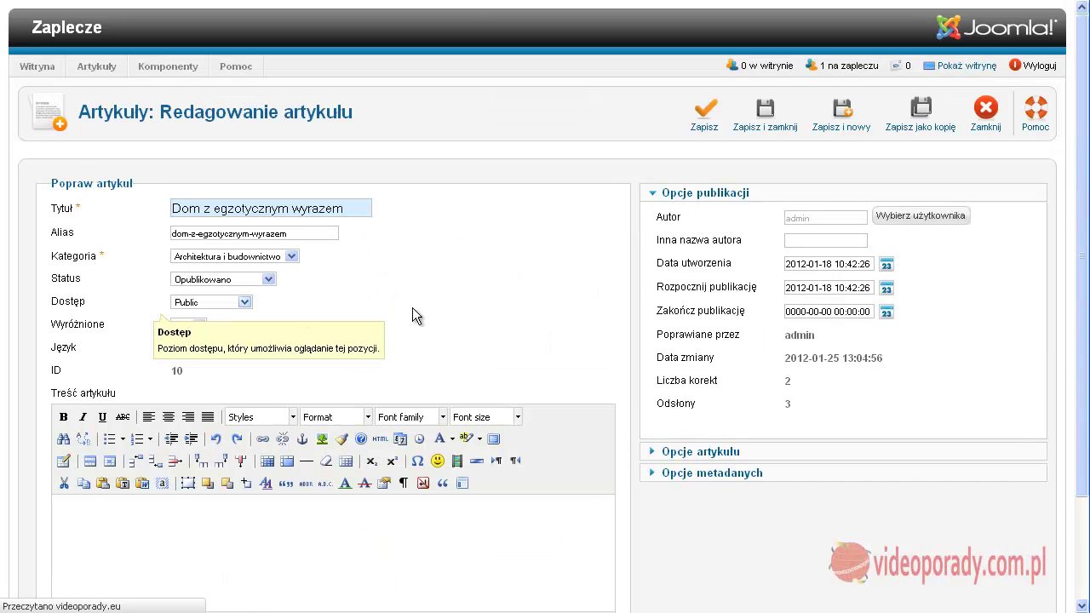
scroll(458, 295, "down", 6)
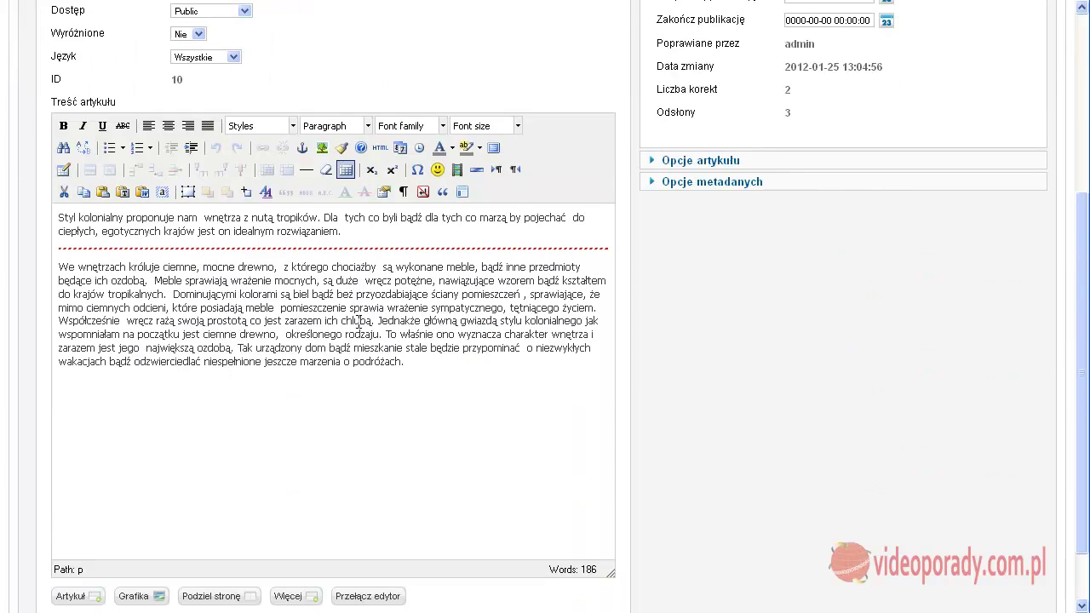
scroll(591, 317, "up", 6)
left_click(767, 111)
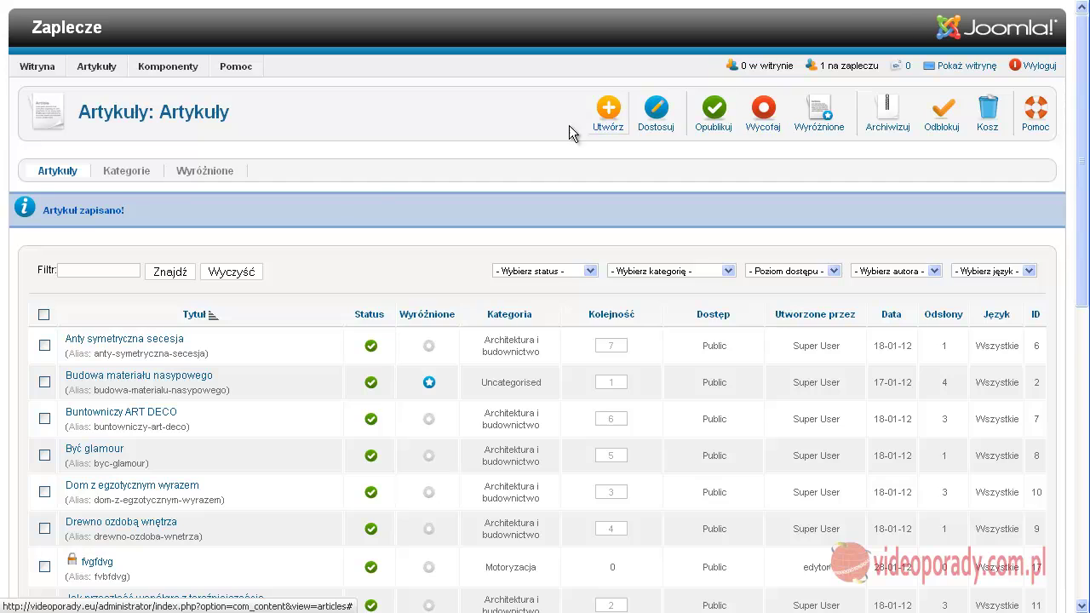
scroll(298, 287, "down", 8)
scroll(290, 287, "up", 8)
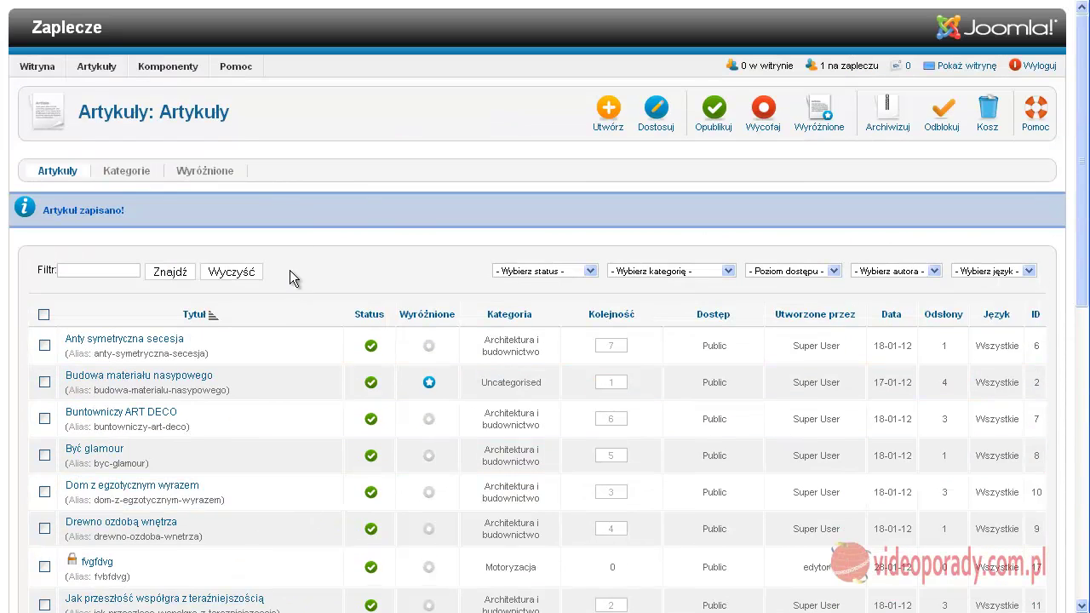
Open Artykuły > Media and look over the images files and Wczytaj pliki section
mouse_move(94, 68)
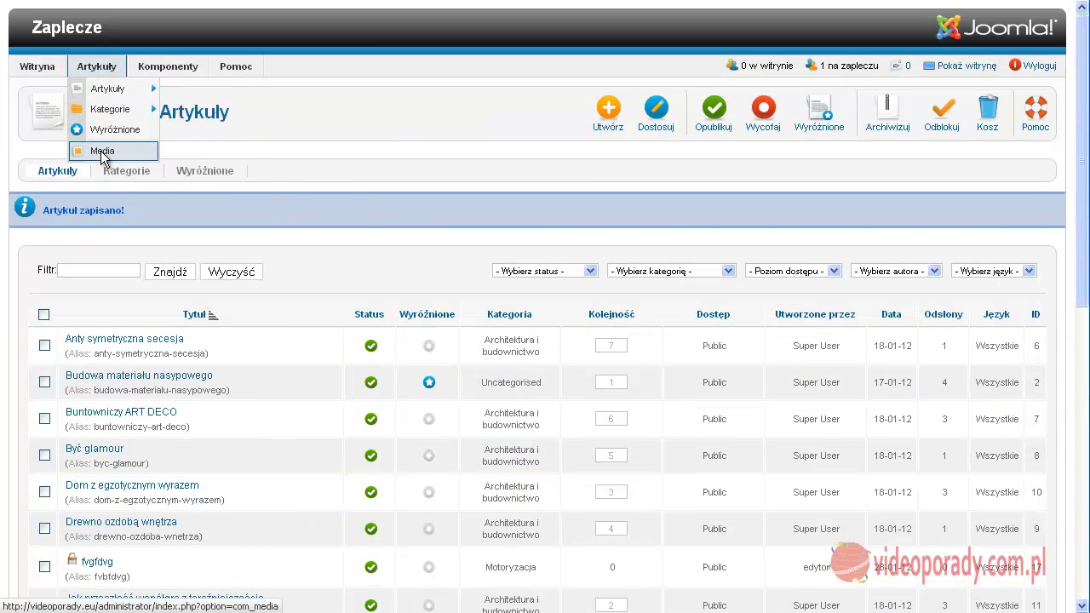
left_click(102, 153)
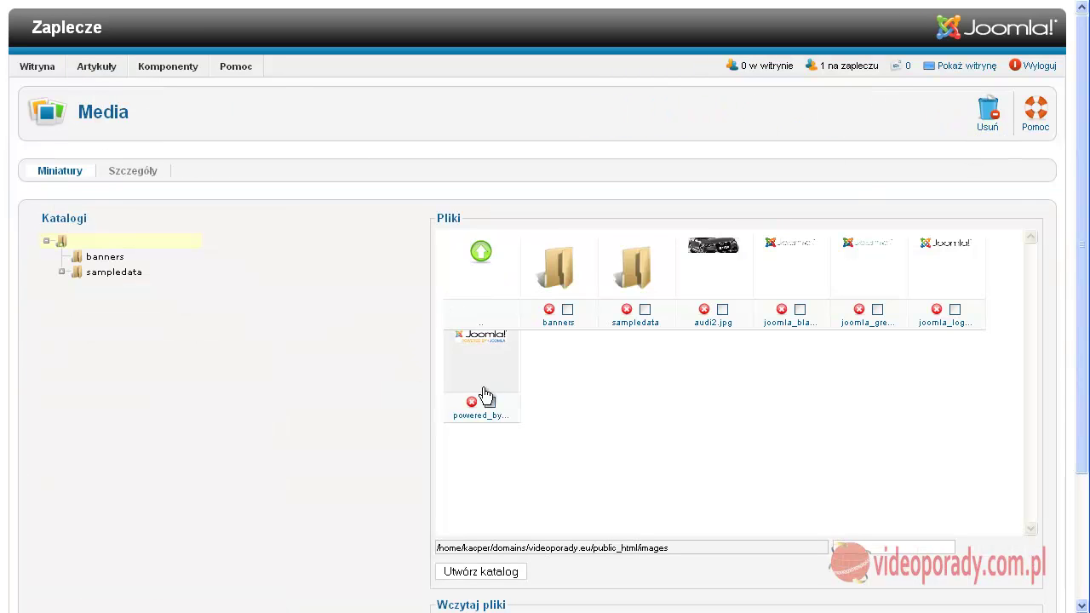
scroll(614, 413, "down", 3)
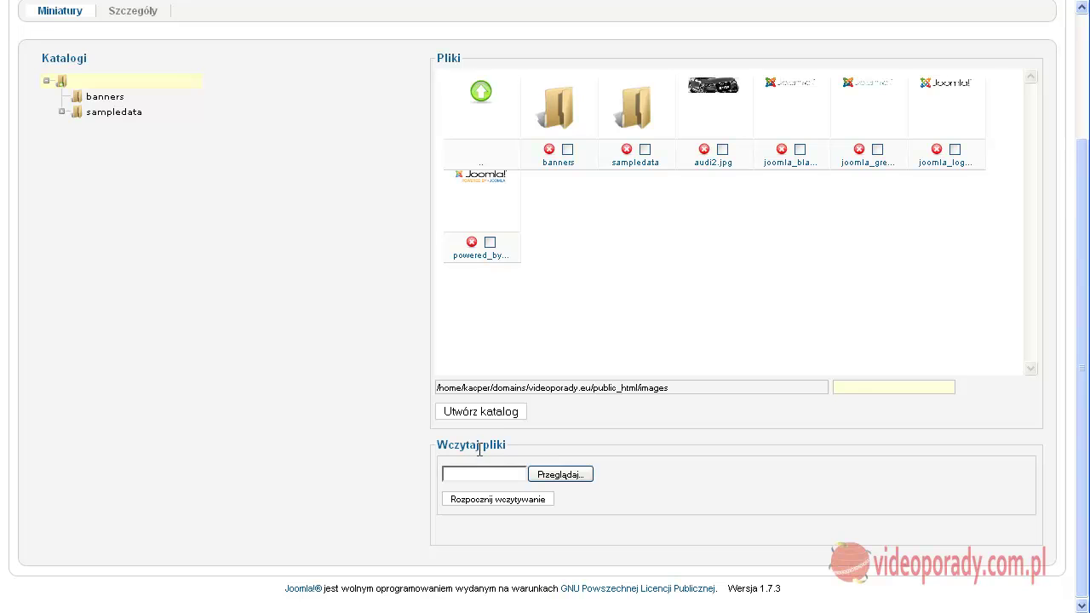
scroll(479, 449, "up", 3)
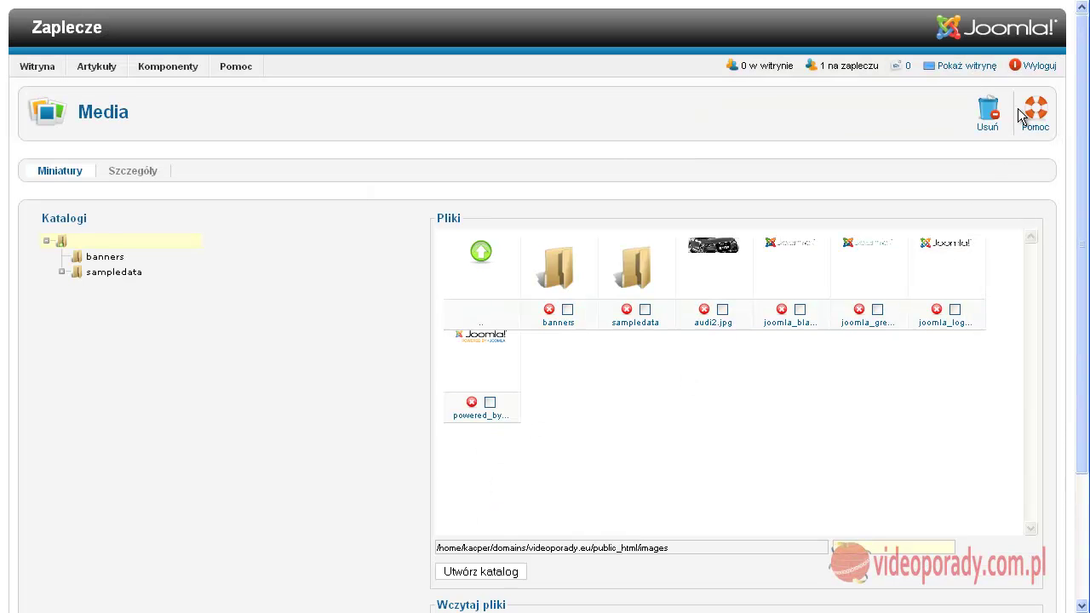